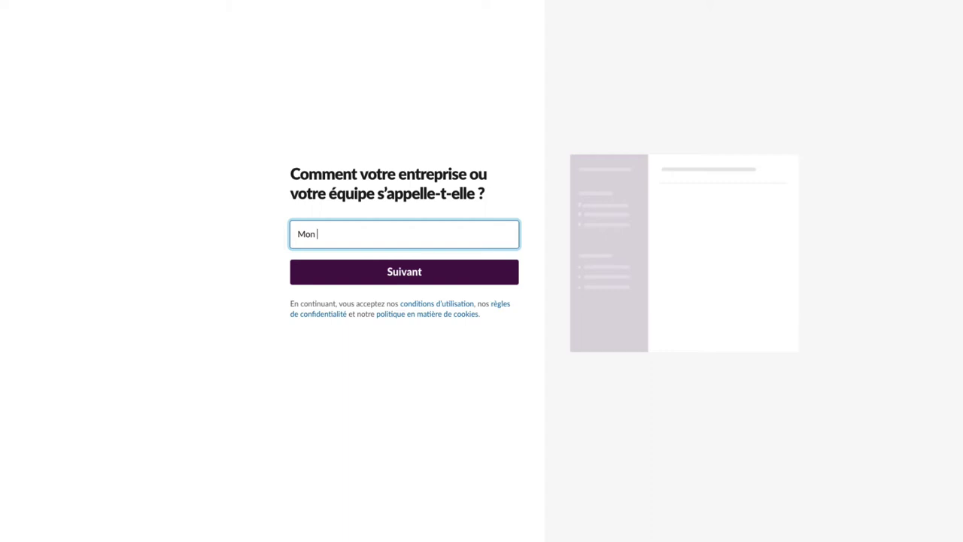
Name the workspace 'Mon Répondeur' and its first project 'Tutoriels', then continue.
text(Répondeur)
key(Return)
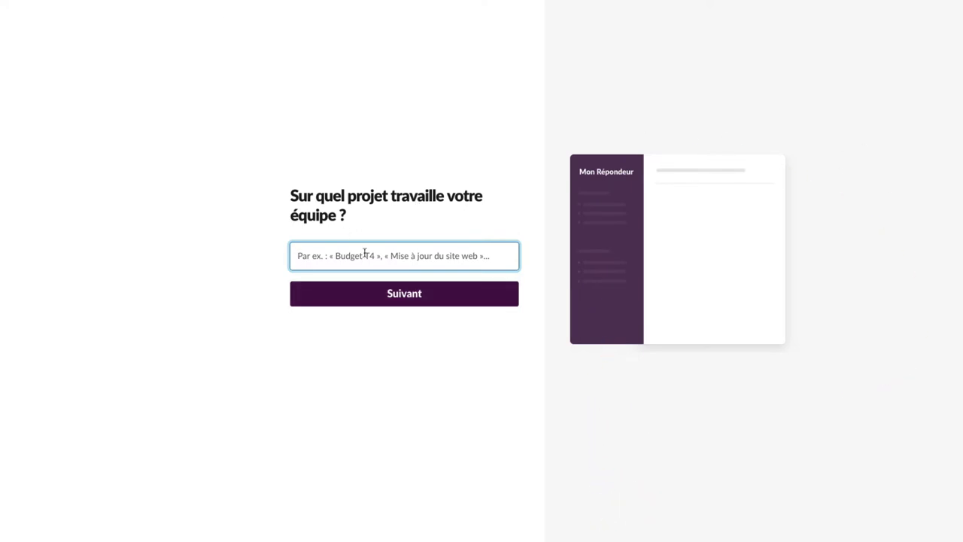
text(Tu)
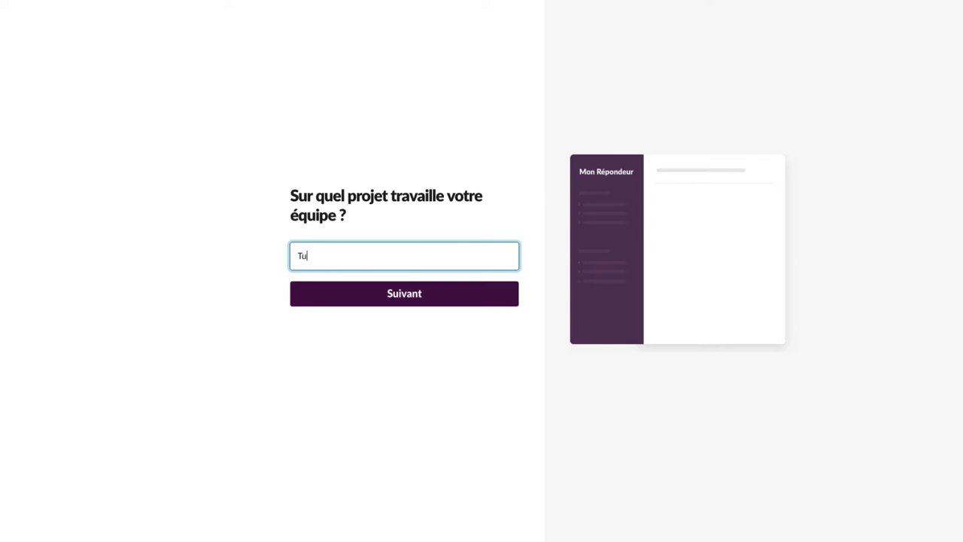
text(toriels)
click(409, 298)
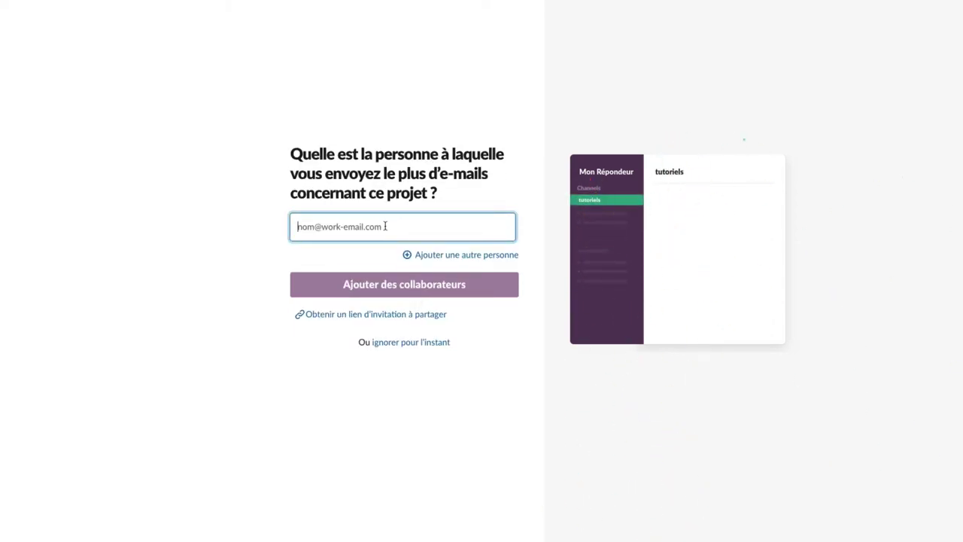
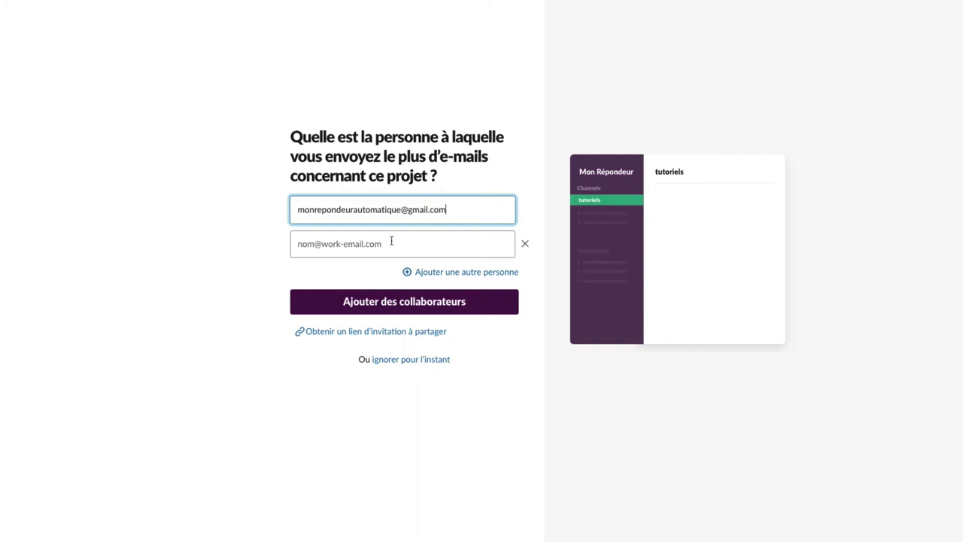
Invite one collaborator to the workspace by entering their e-mail address.
click(409, 303)
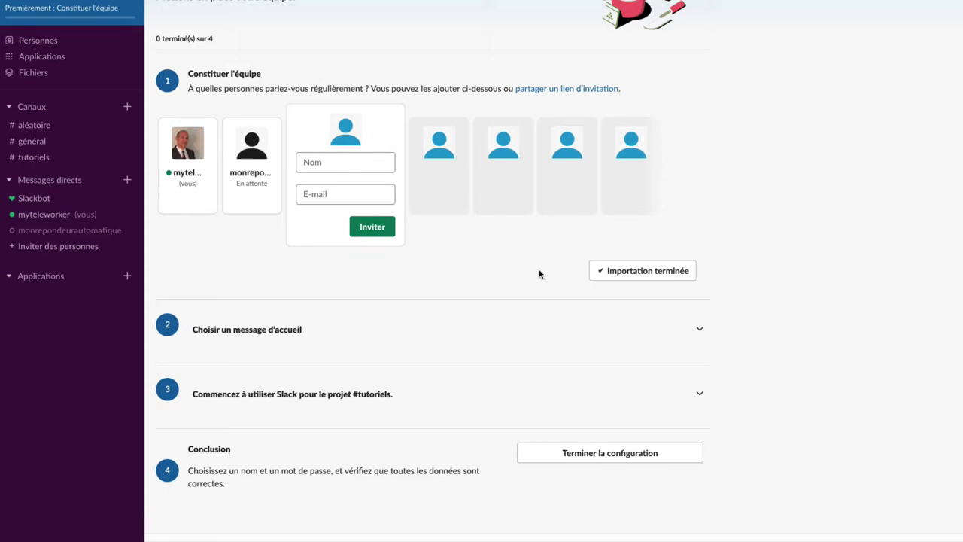
Save a two-line welcome message starting 'Bonjour! Vous êtes sur le Slack de Mon répondeur Automatique.'.
click(280, 331)
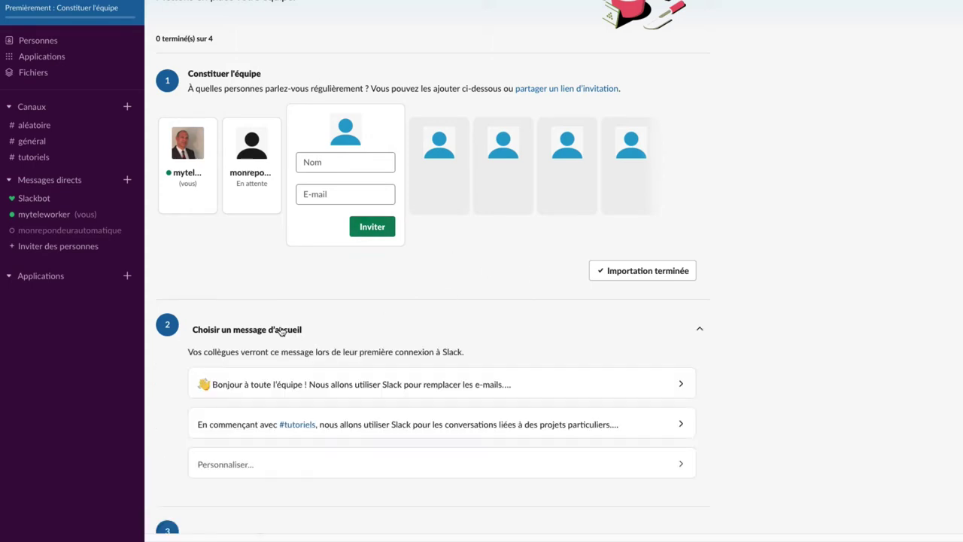
scroll(326, 296, down, 2)
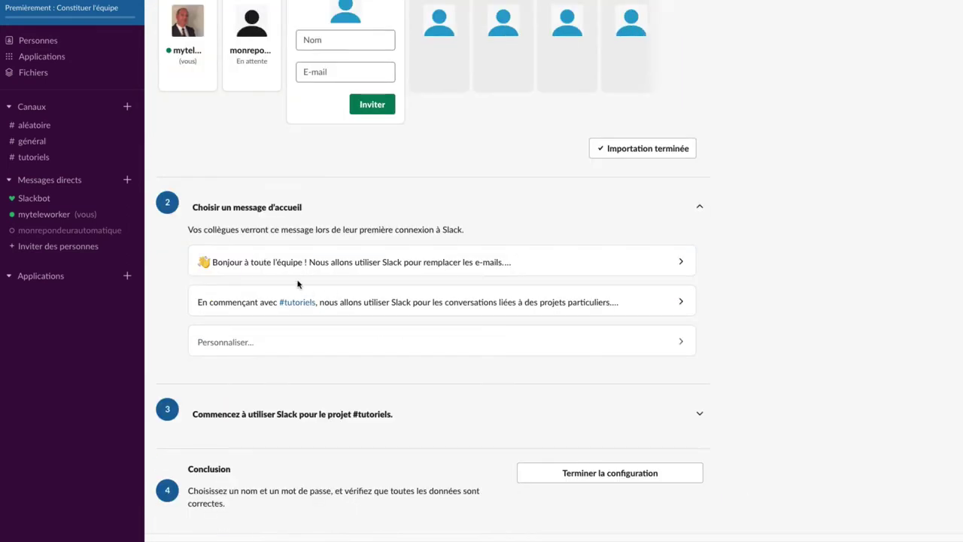
click(490, 264)
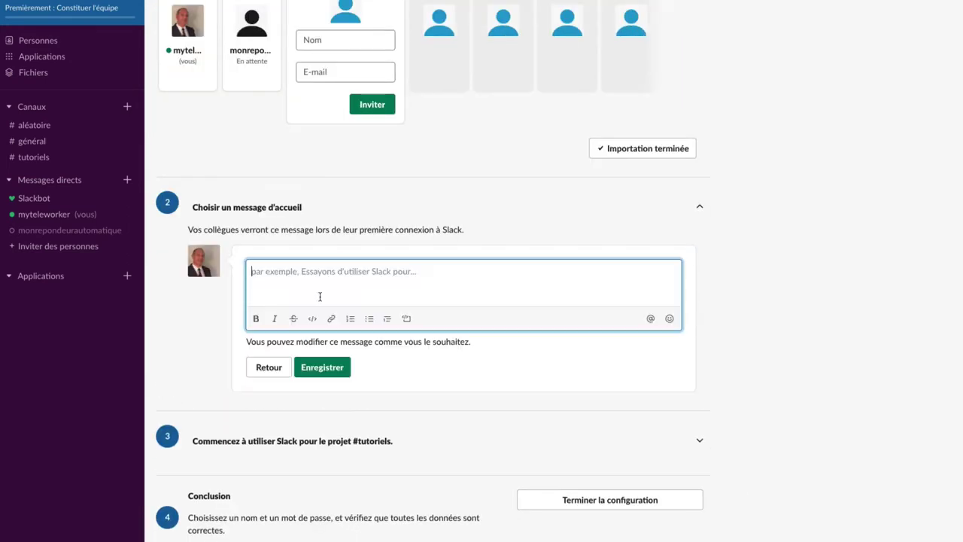
text(Bonjour)
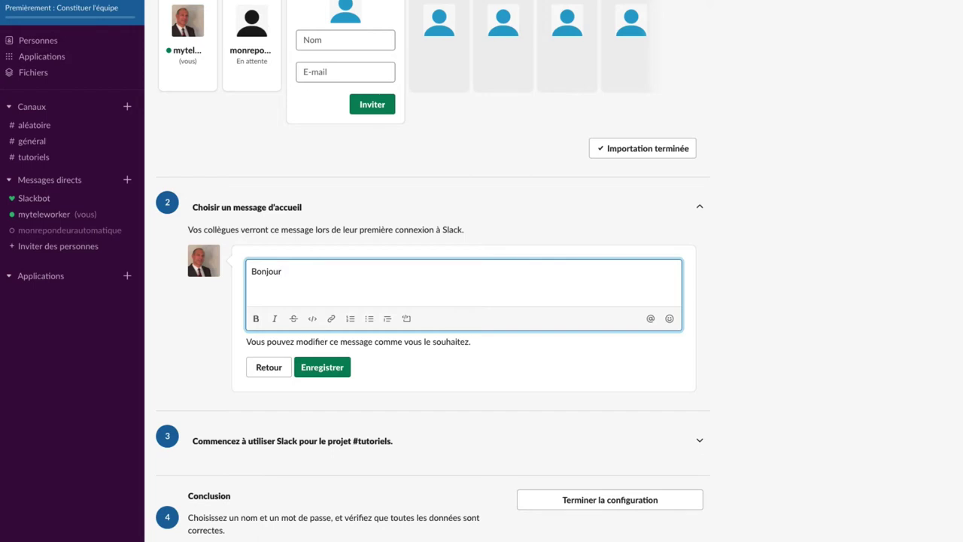
text(! Vous êtes sur le Slack de Mon)
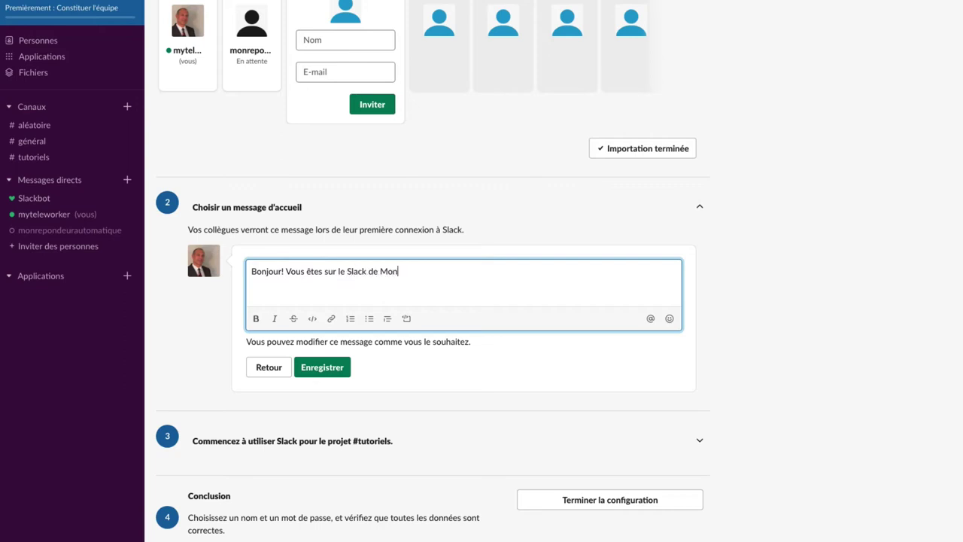
text( répondeur Automatique.)
key(shift+Return)
text(Ce Slack permet de travailler ensem)
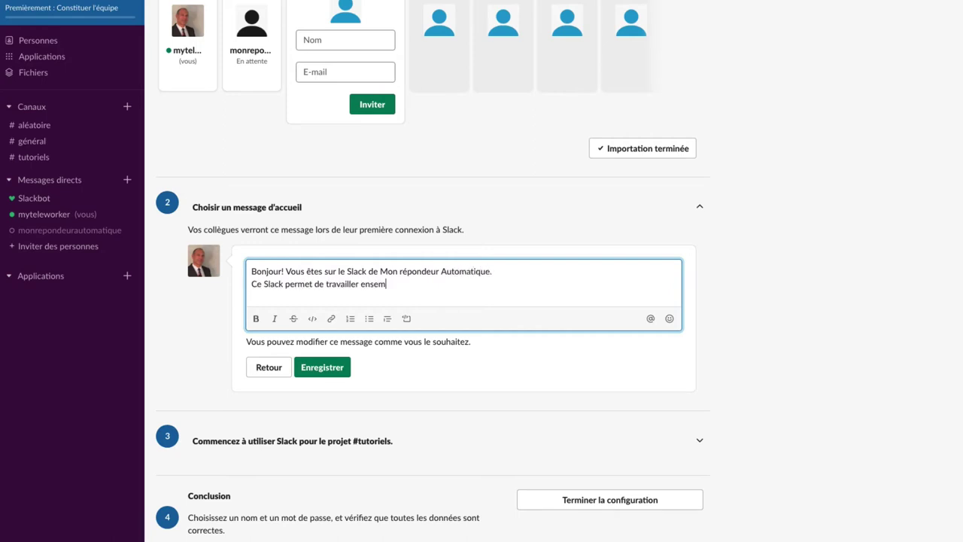
text(ble sur des projets de content ma)
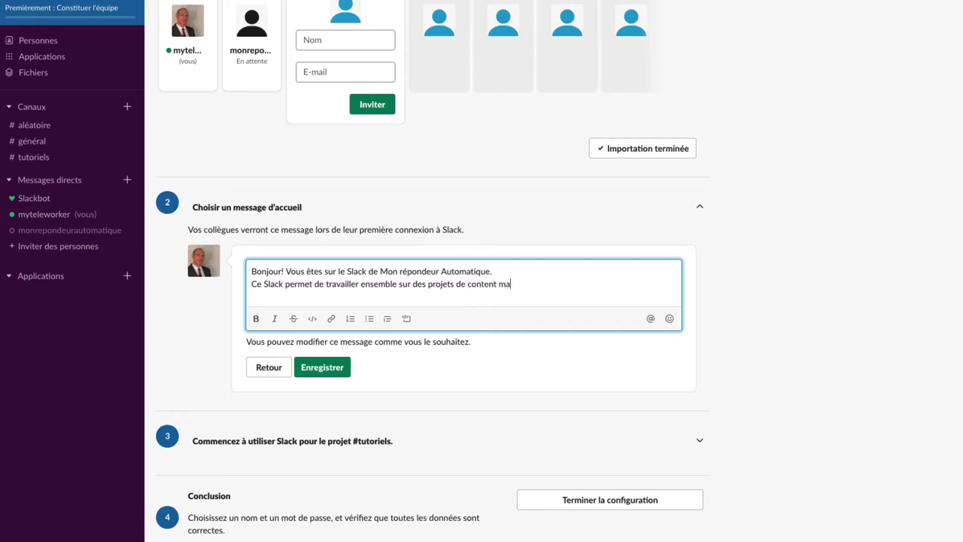
text(nagement)
click(322, 367)
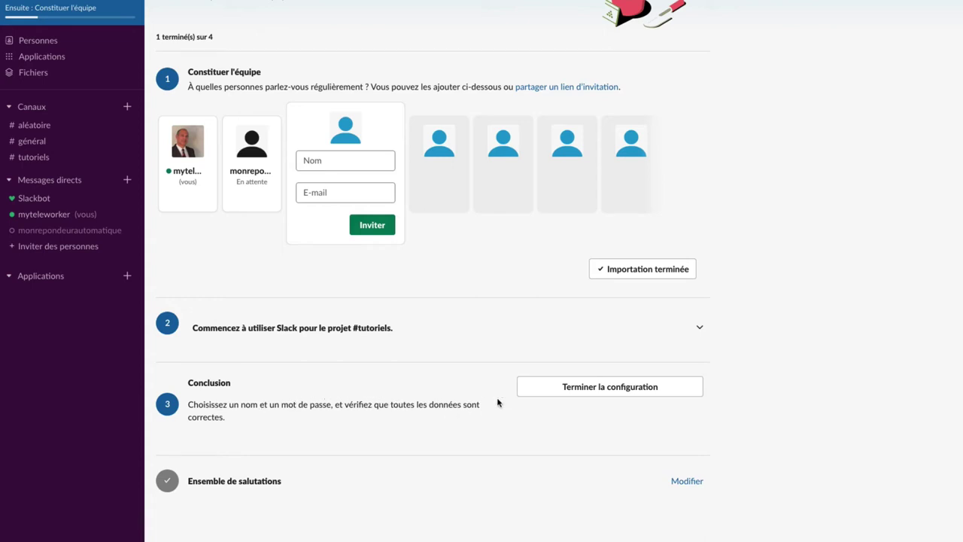
Enter your full name and an account password to finish the configuration.
click(569, 389)
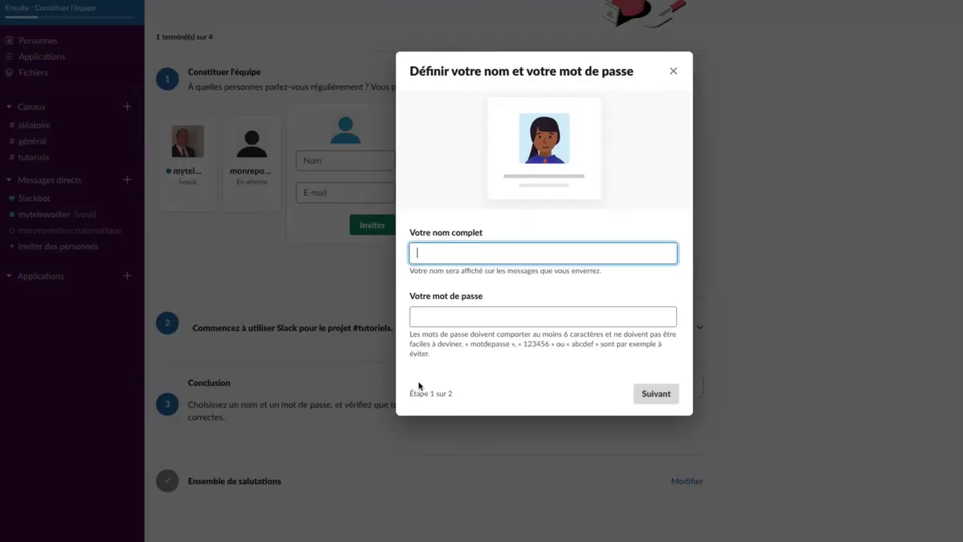
click(428, 315)
text(•••••)
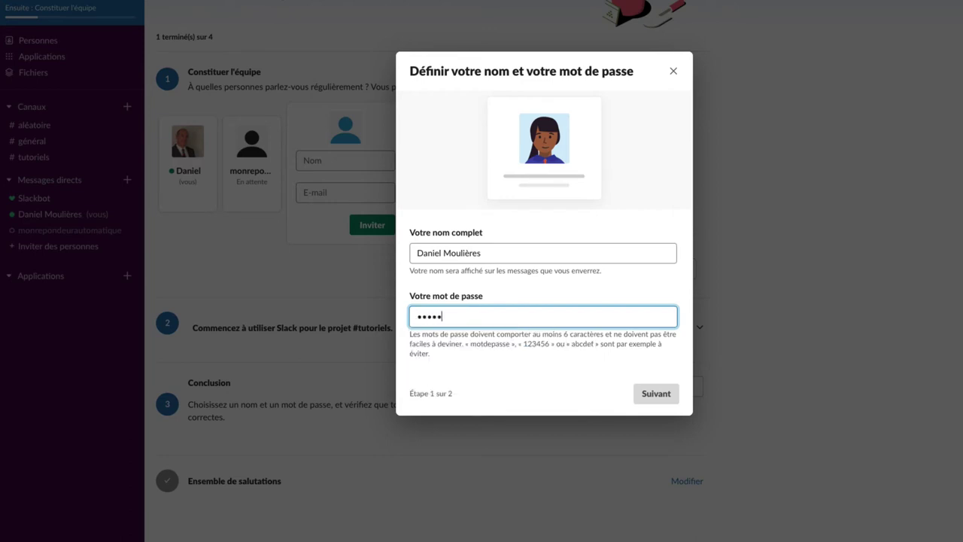
text(•••)
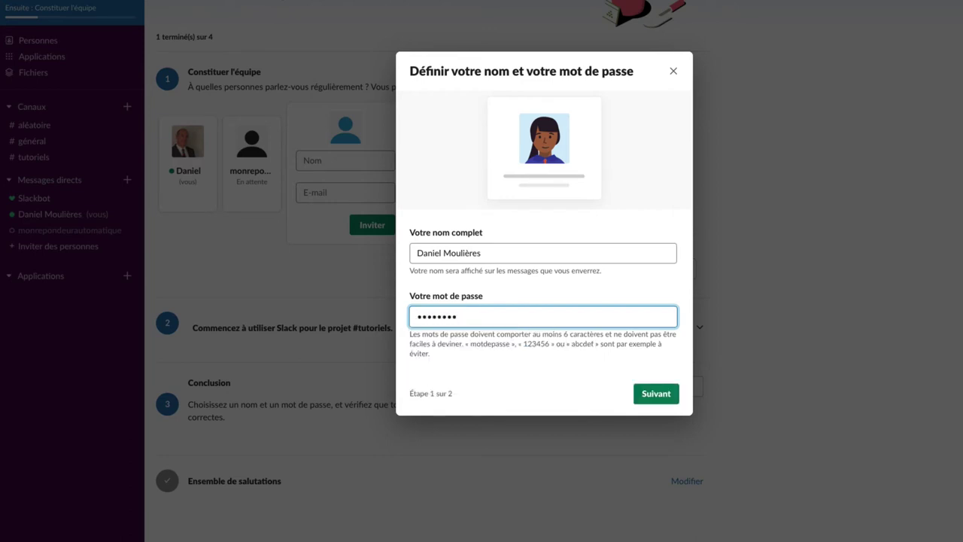
click(655, 393)
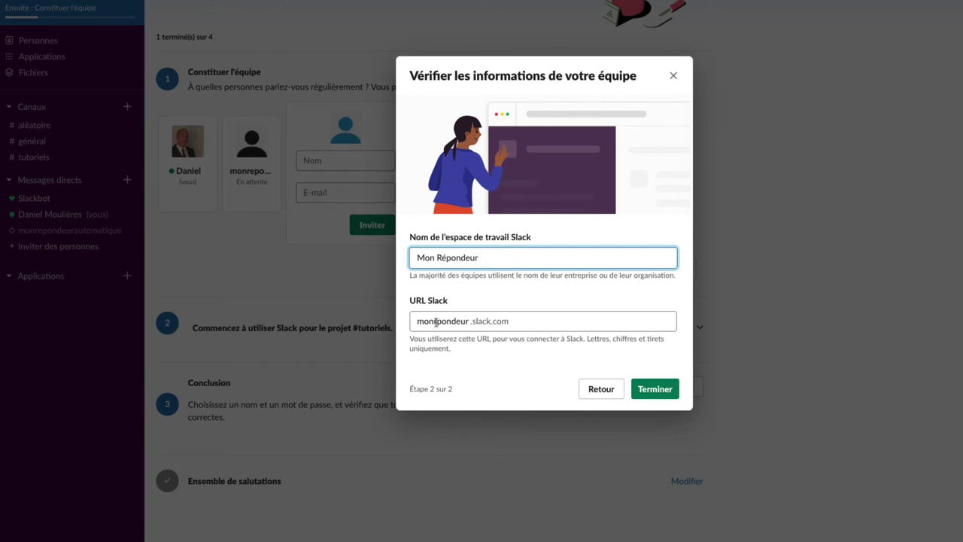
Correct the workspace URL to monrepondeur.slack.com and finish creating the workspace.
click(436, 322)
text(e)
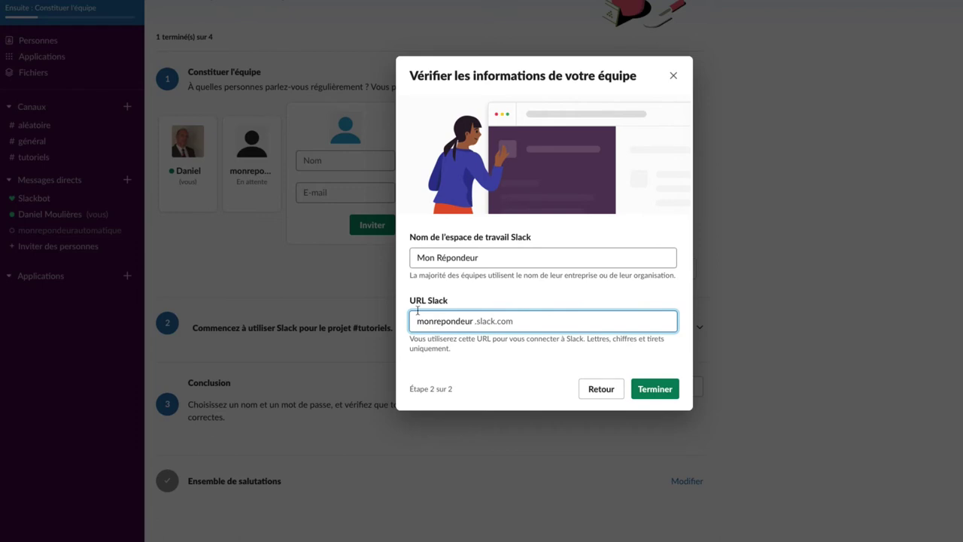
click(657, 388)
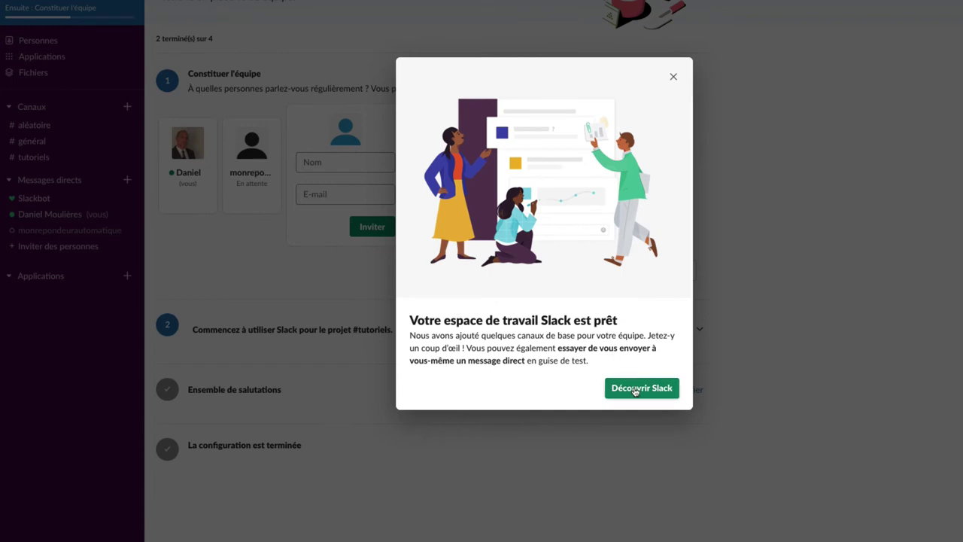
click(636, 388)
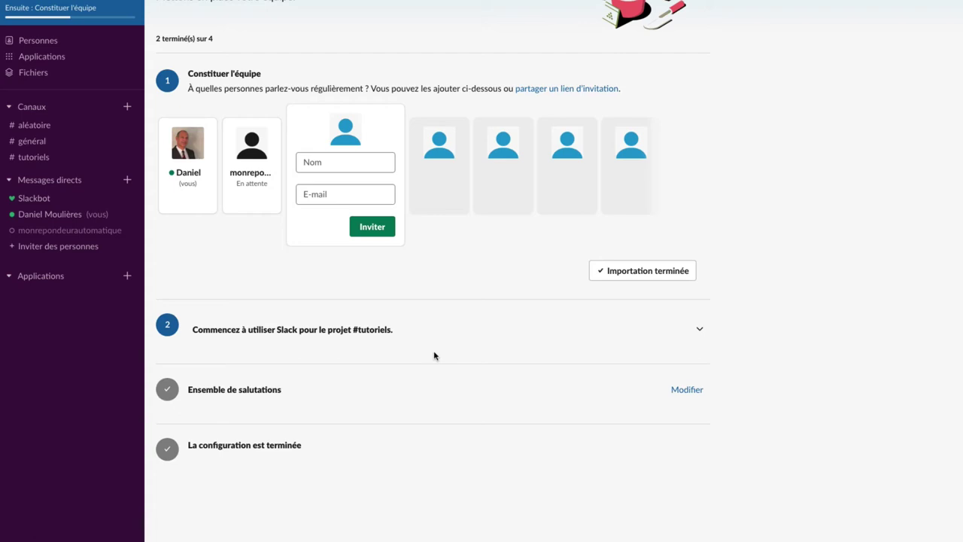
Install Zoom company-wide, signing in with Google and allowing access to Mon Répondeur.
click(40, 56)
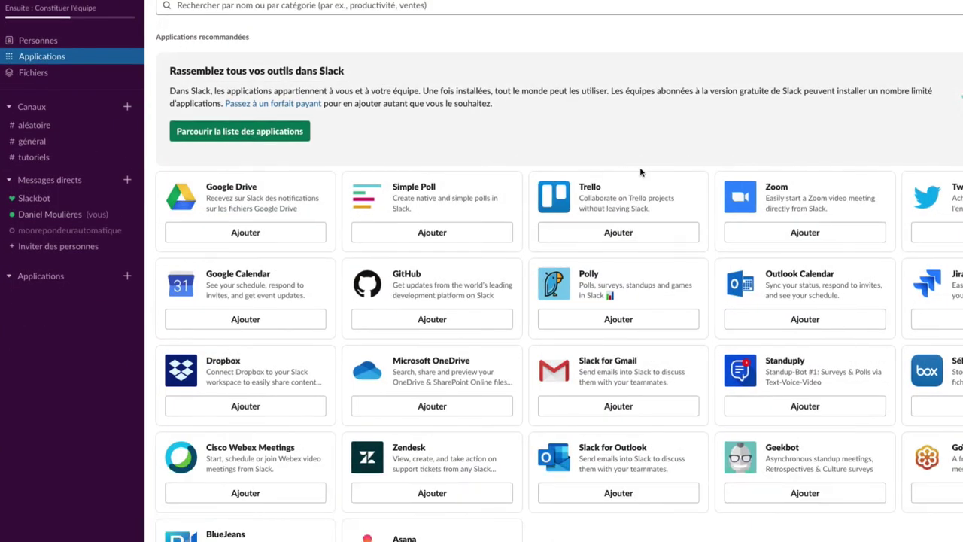
click(765, 232)
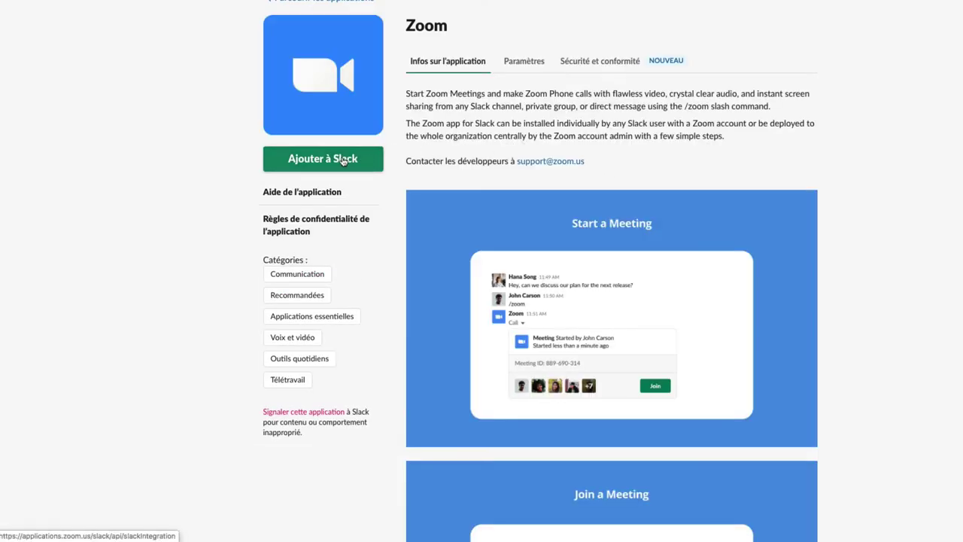
click(342, 161)
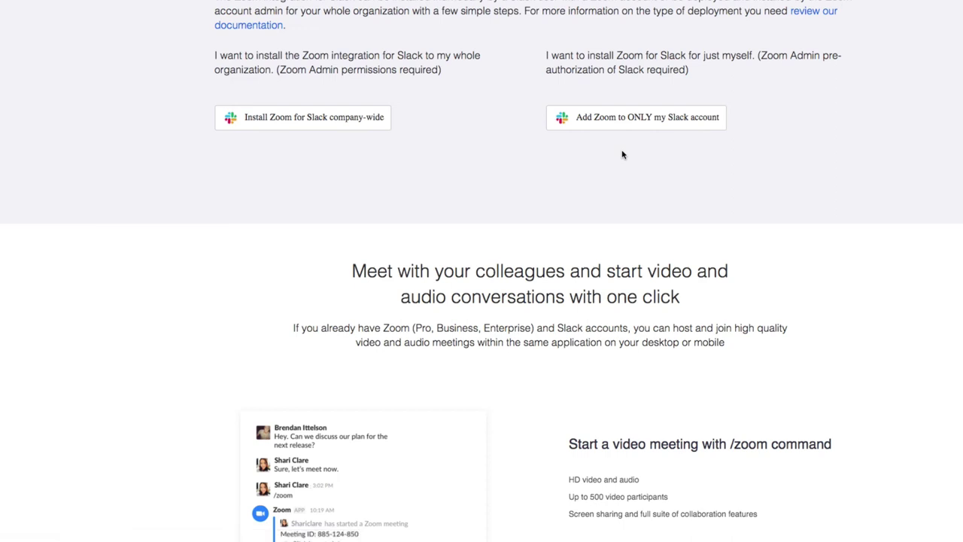
click(345, 118)
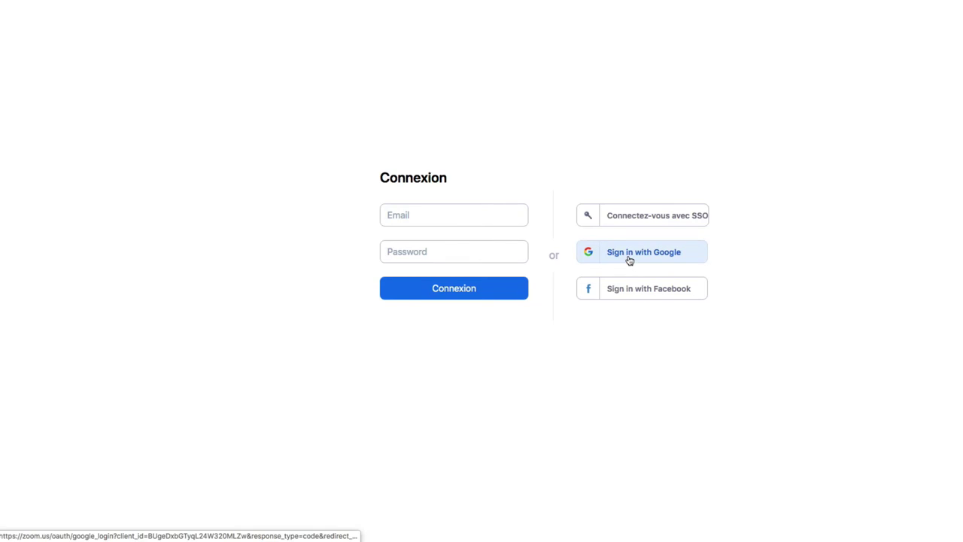
click(627, 257)
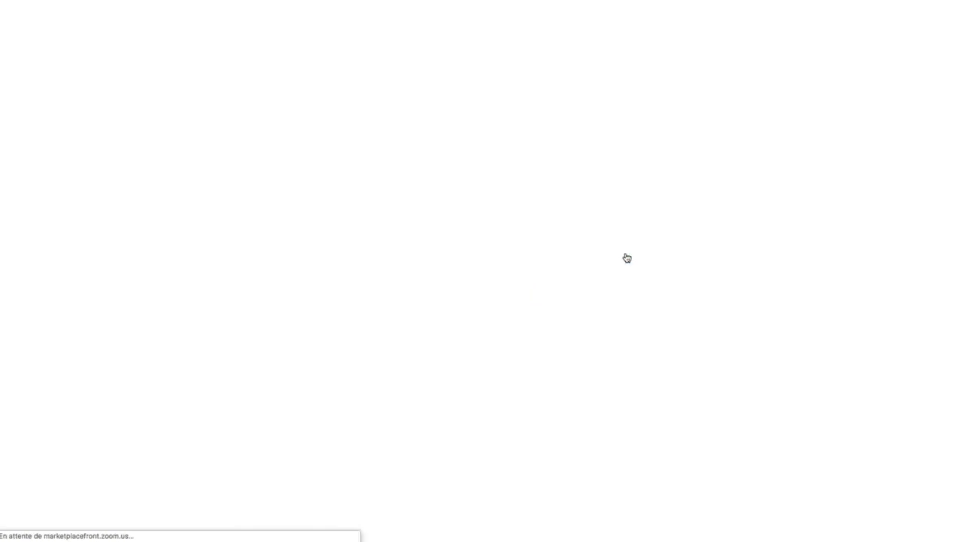
click(506, 346)
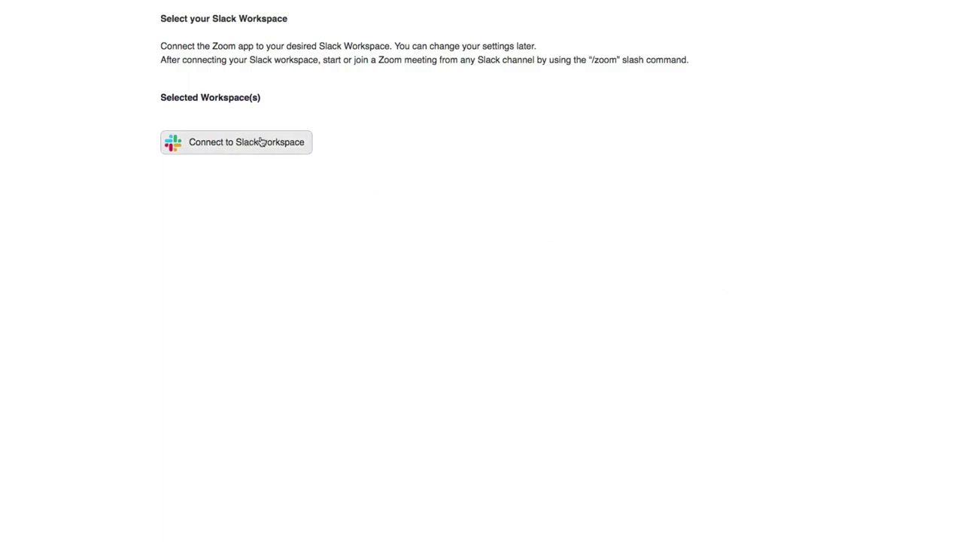
click(244, 142)
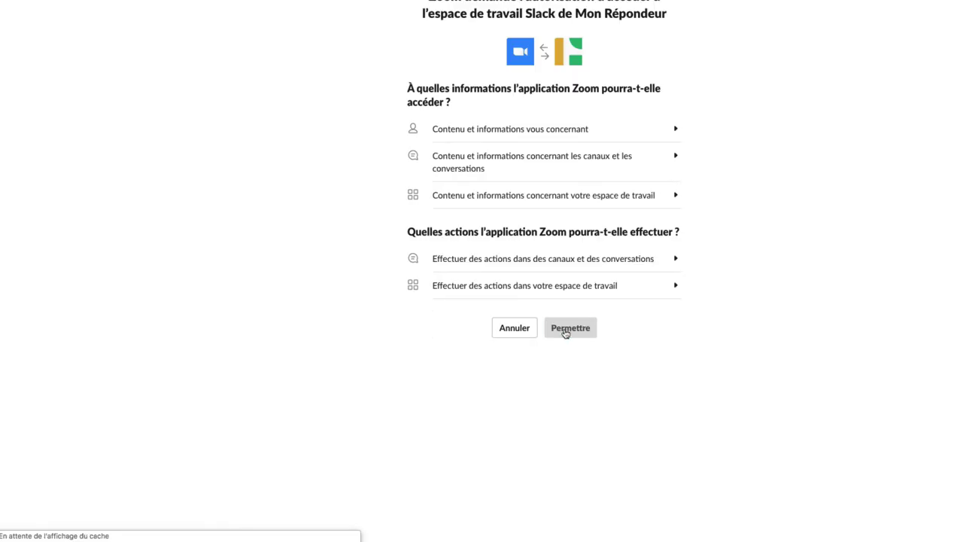
click(566, 332)
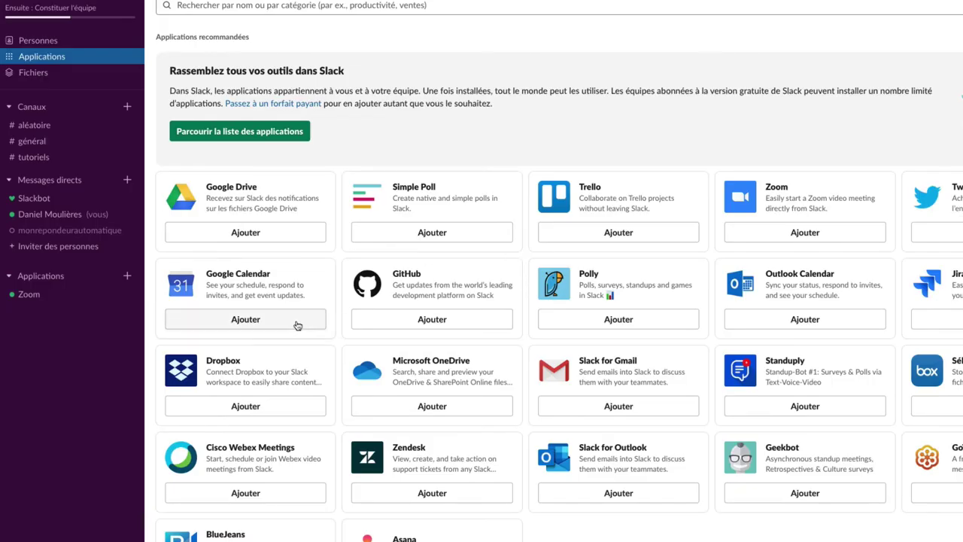
Add Google Calendar, authorising it with the first Google account's calendars.
click(297, 319)
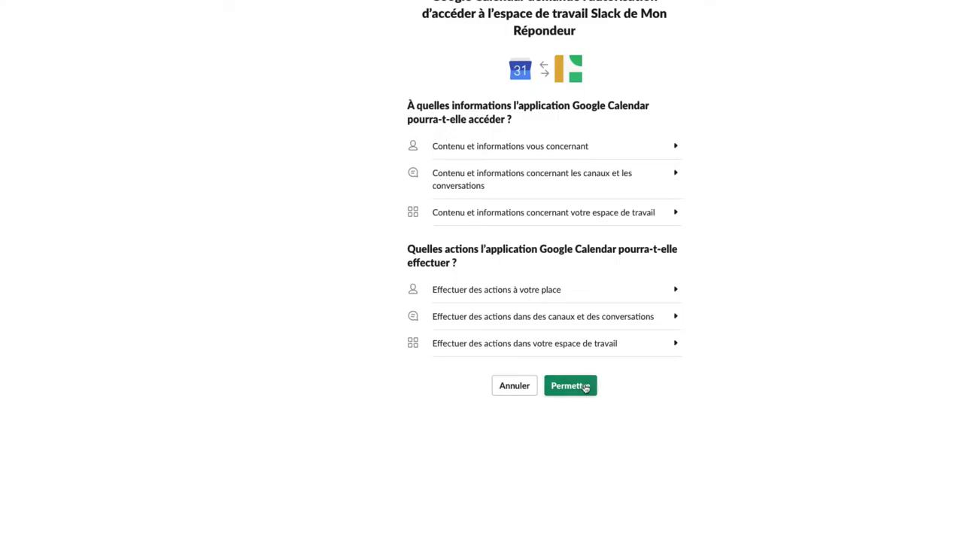
click(570, 386)
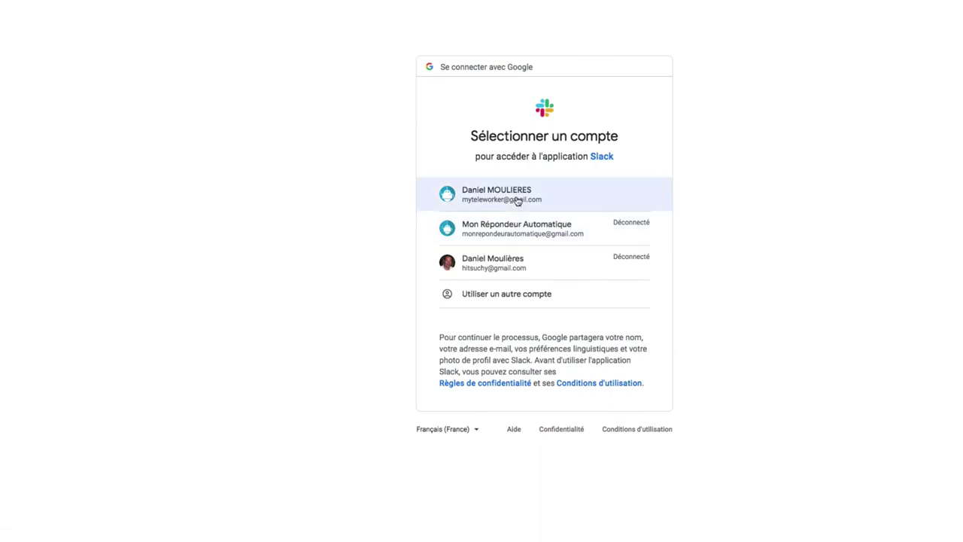
click(518, 201)
click(636, 439)
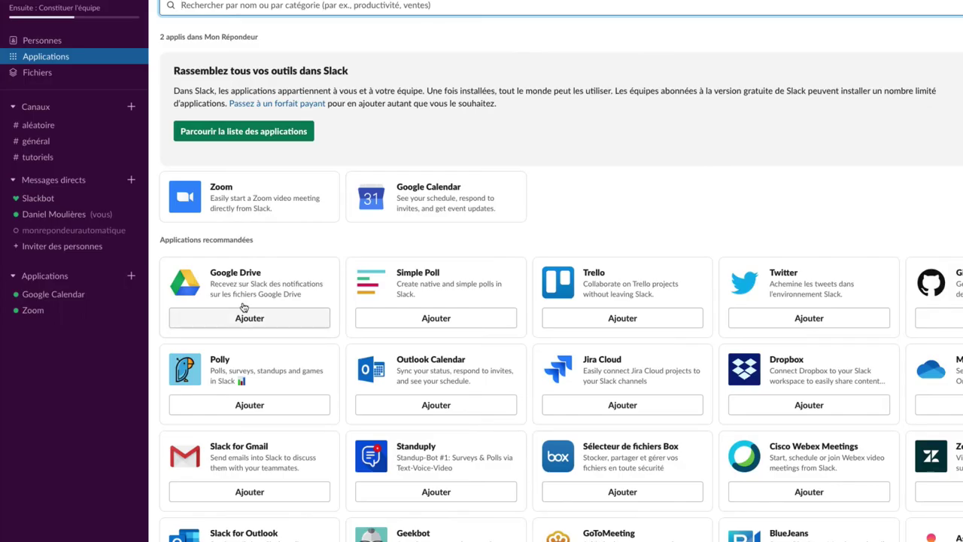
click(245, 319)
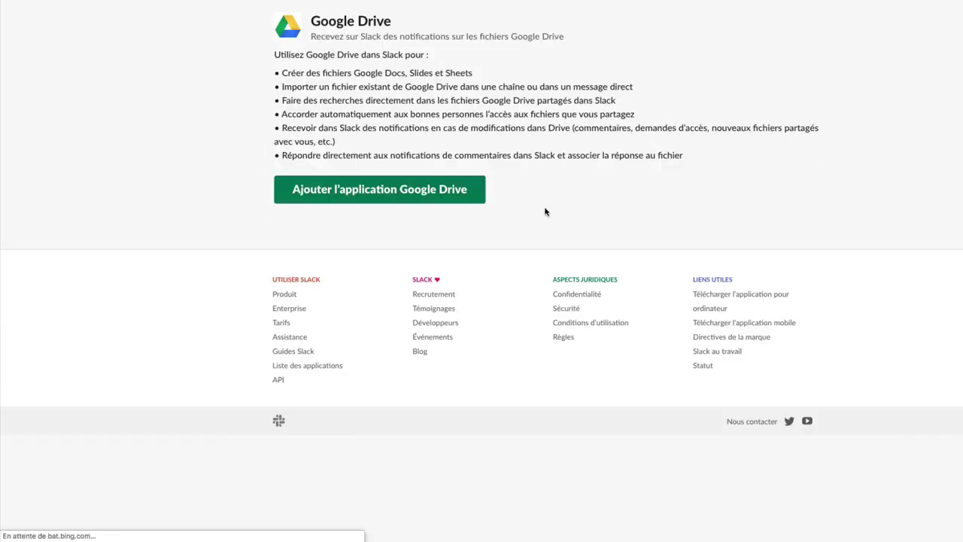
Add the Google Drive app and allow it access to the workspace.
click(396, 193)
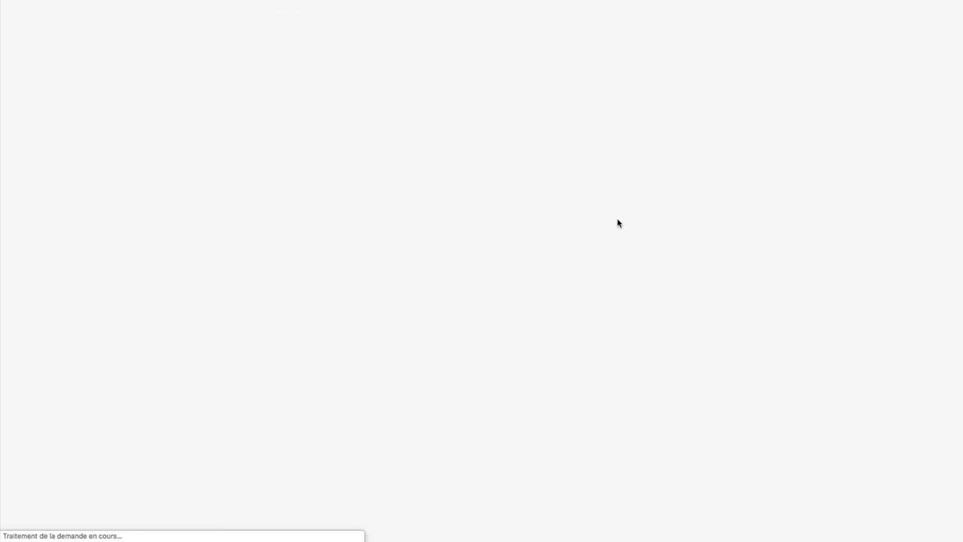
click(577, 341)
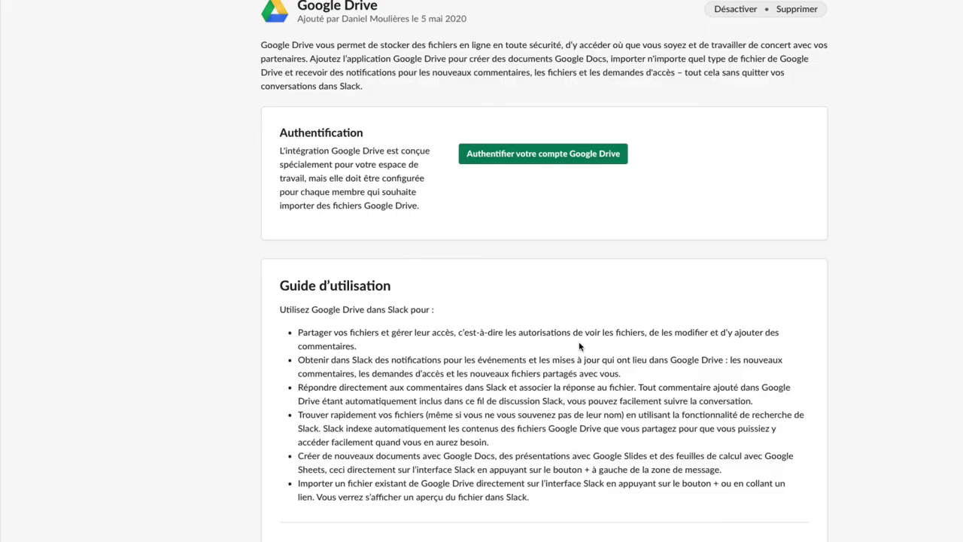
scroll(579, 345, up, 3)
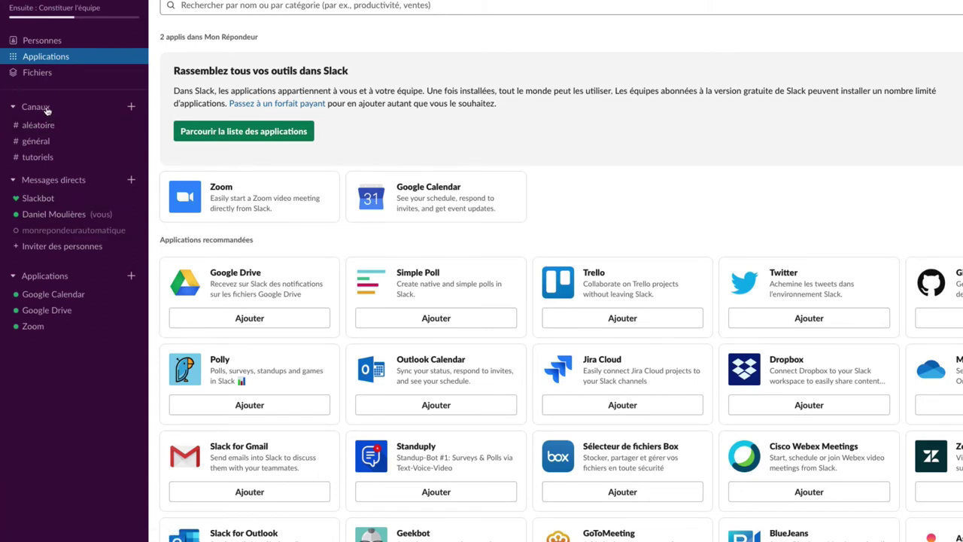
click(14, 110)
click(14, 110)
Create #marketing with description 'Développement des affaires' and add all members.
click(131, 106)
click(163, 145)
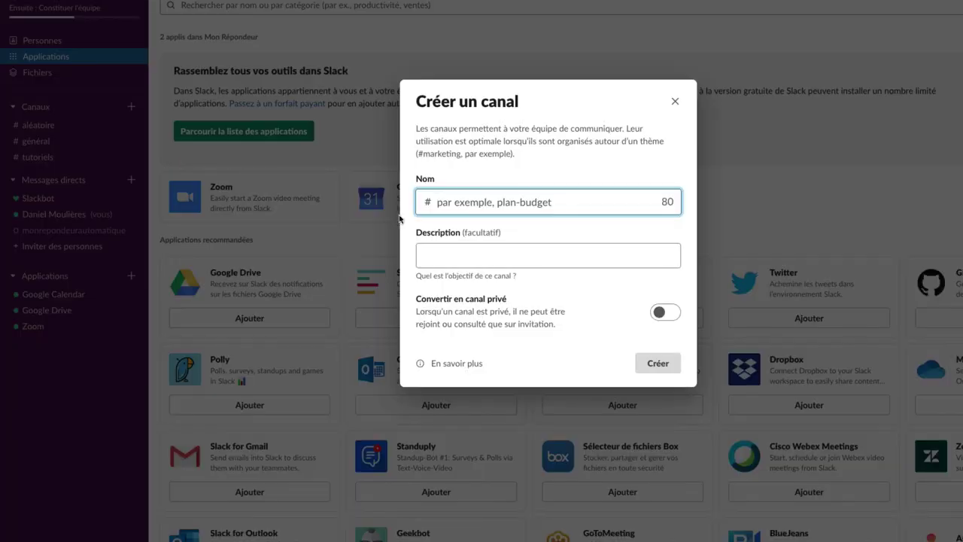
text(marketing)
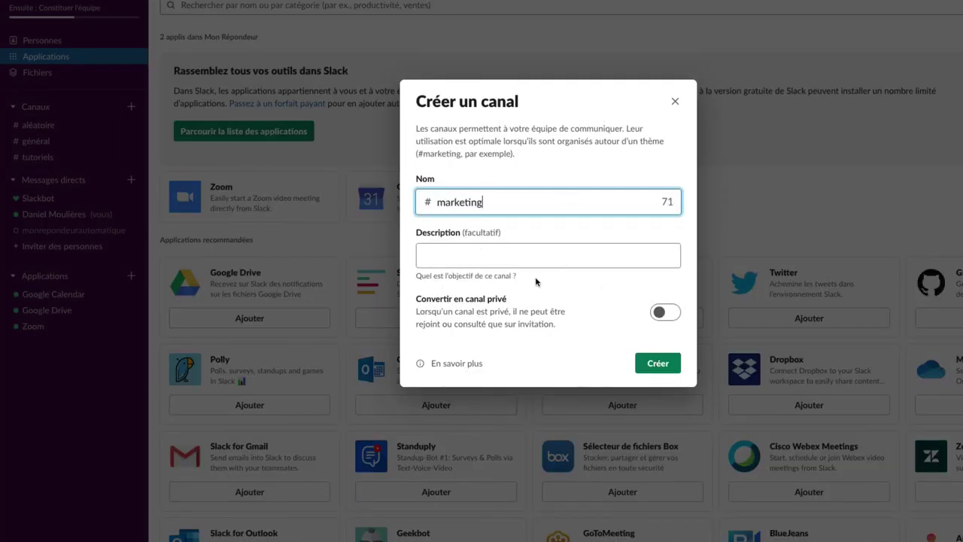
click(483, 253)
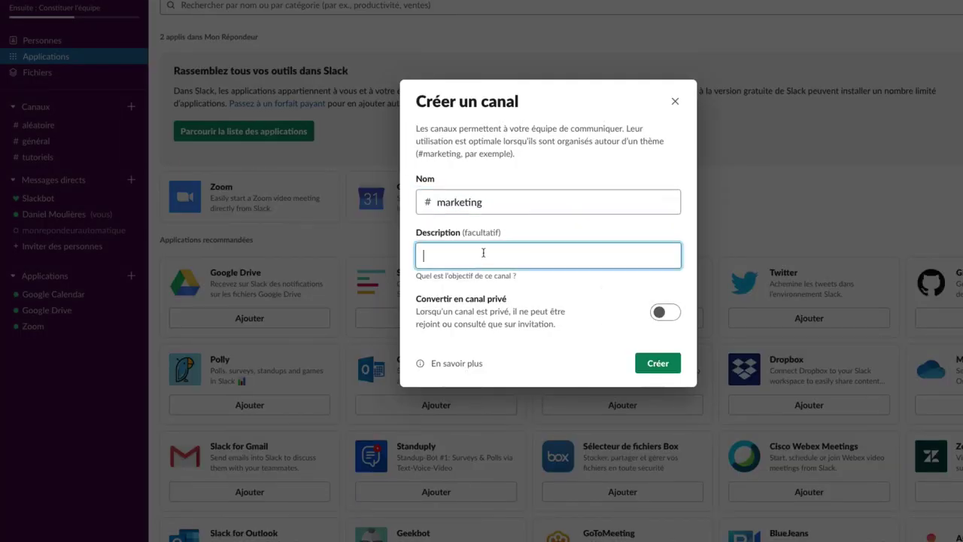
text(Développement)
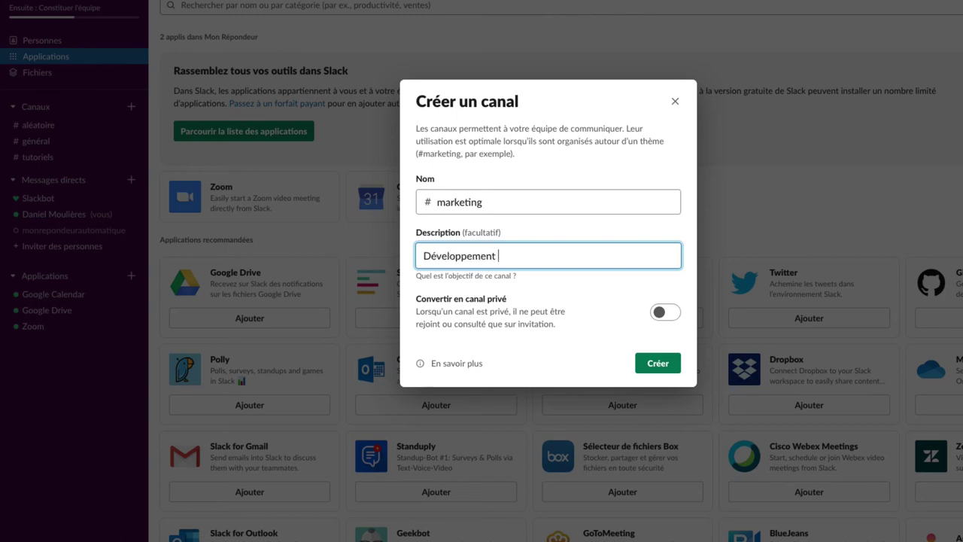
text(des affaires)
click(669, 366)
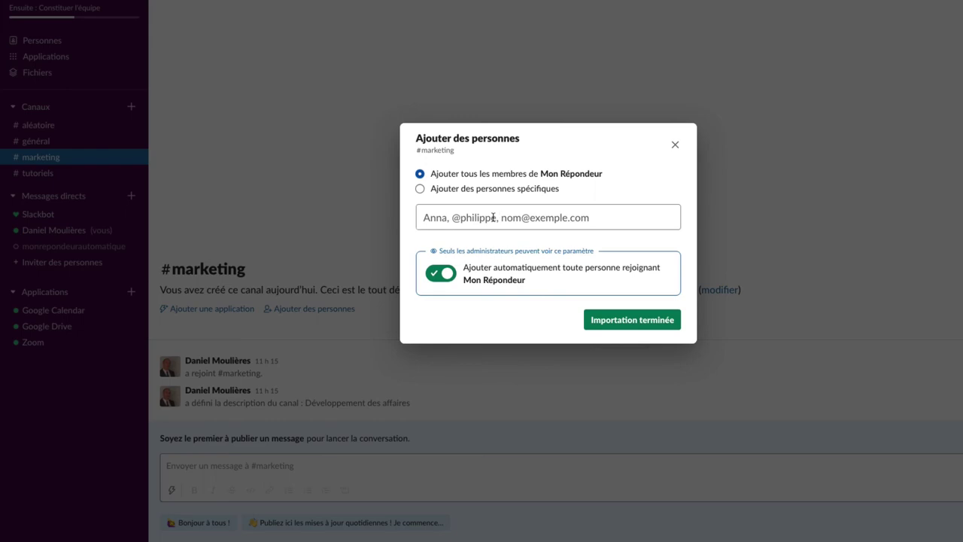
click(626, 320)
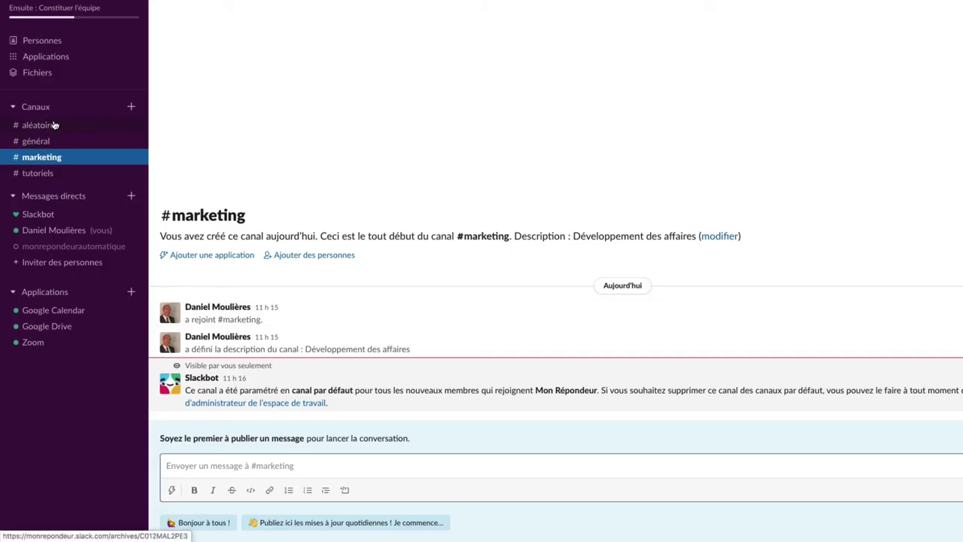
Create #contentmanagement with description 'Création de contenu' and add all workspace members.
click(132, 107)
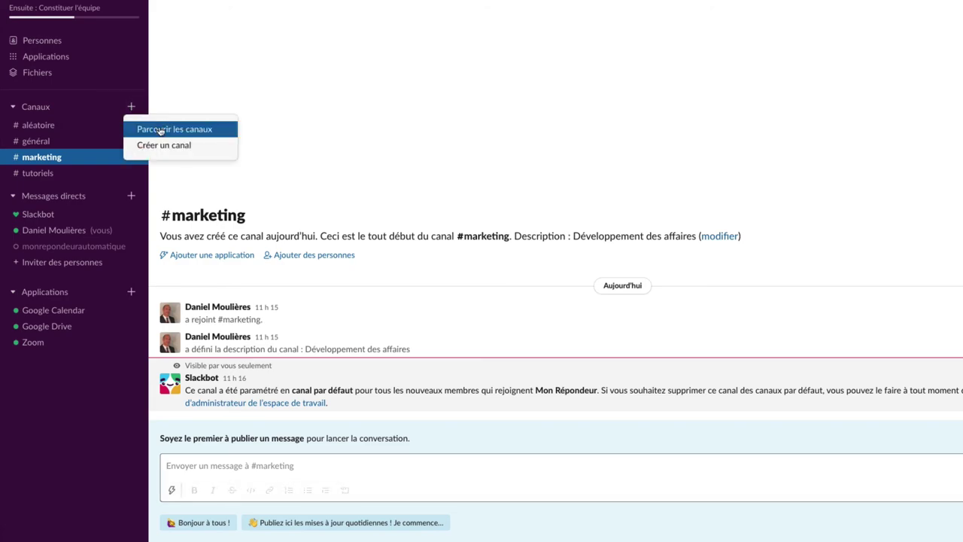
click(190, 144)
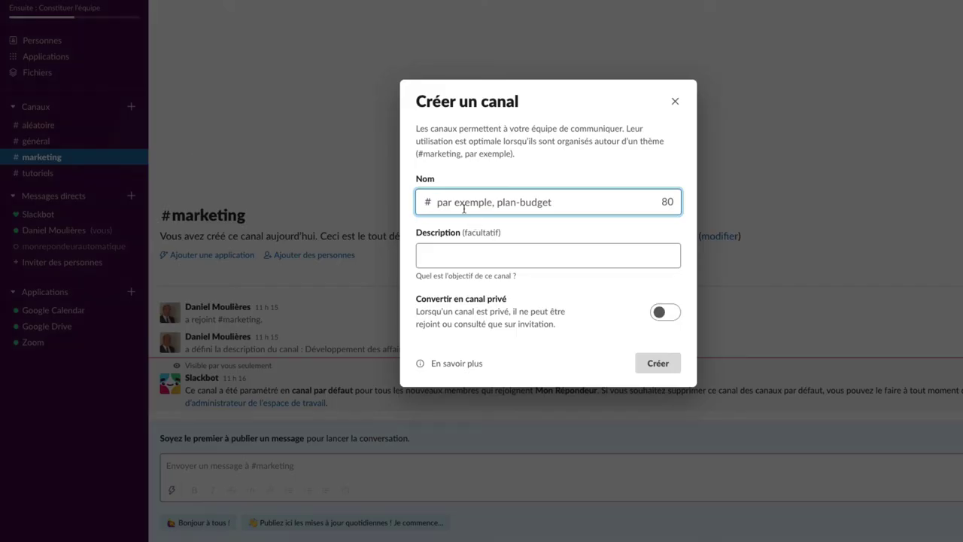
text(contentmanagement)
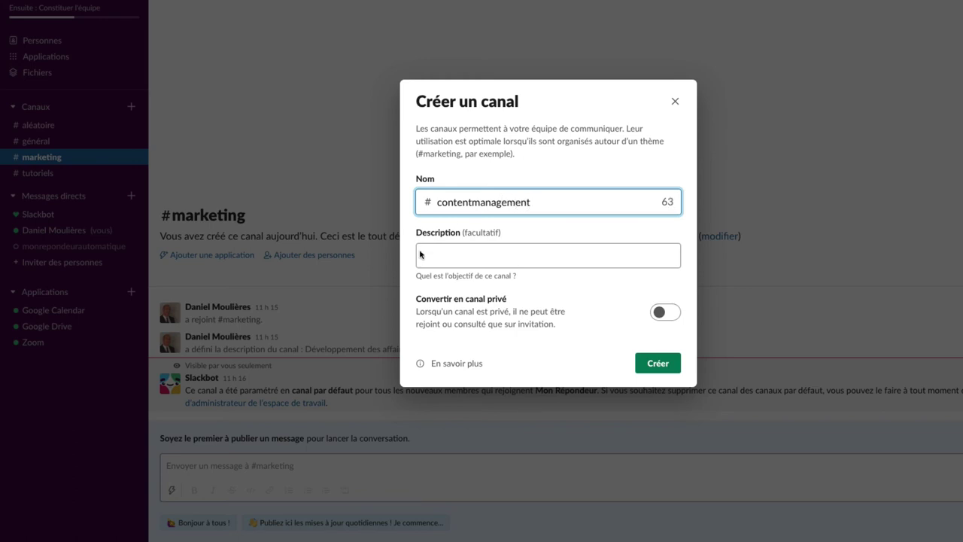
click(419, 254)
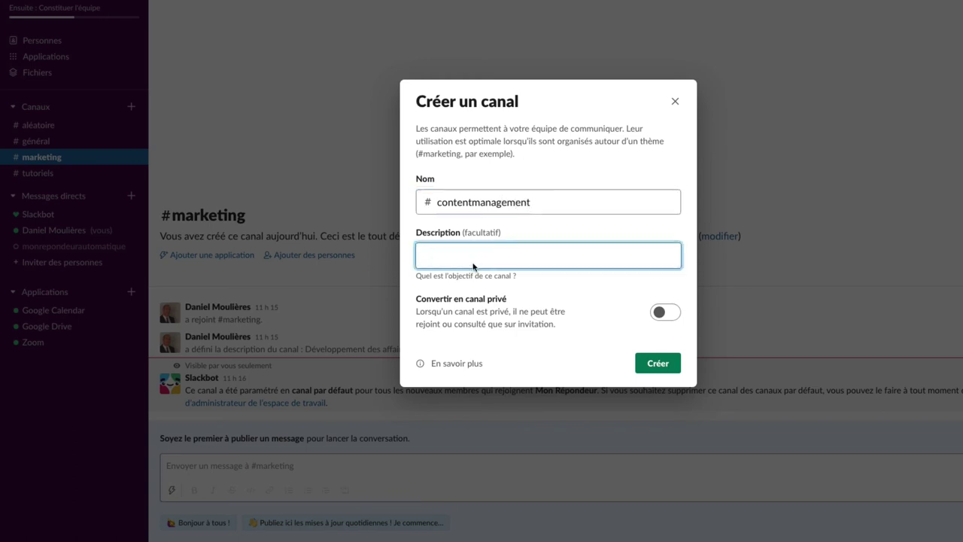
text(Création de contenu)
click(657, 364)
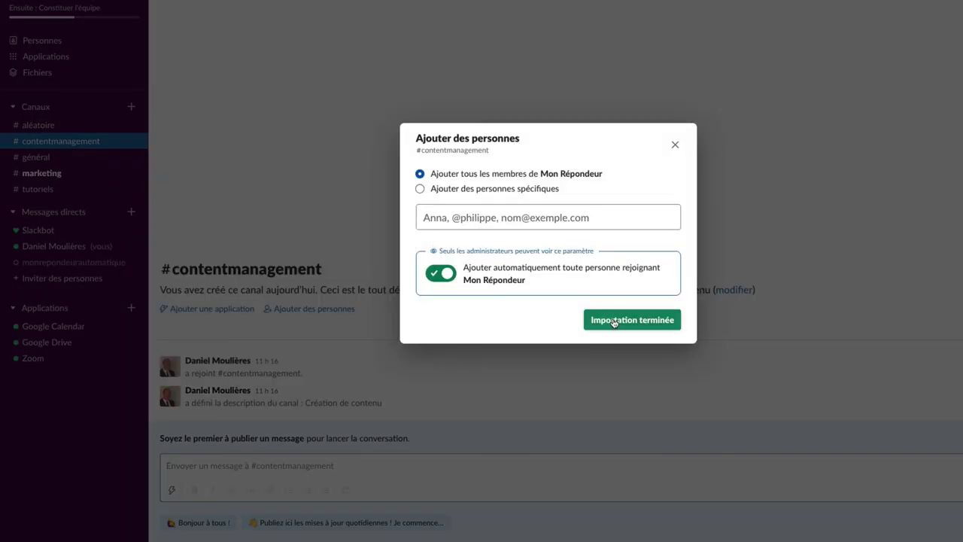
click(613, 321)
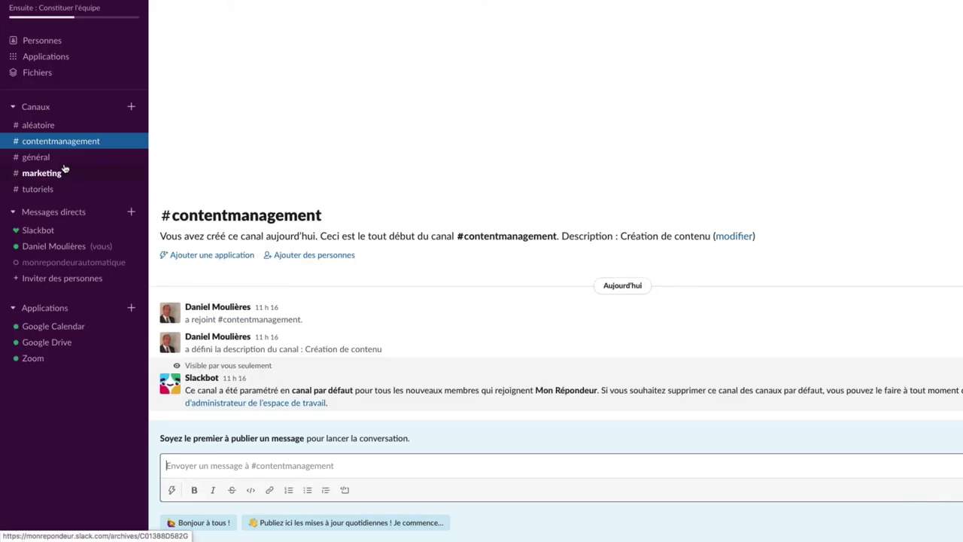
Switch to #général, view its channel options, then collapse and re-expand Messages directs.
right_click(61, 160)
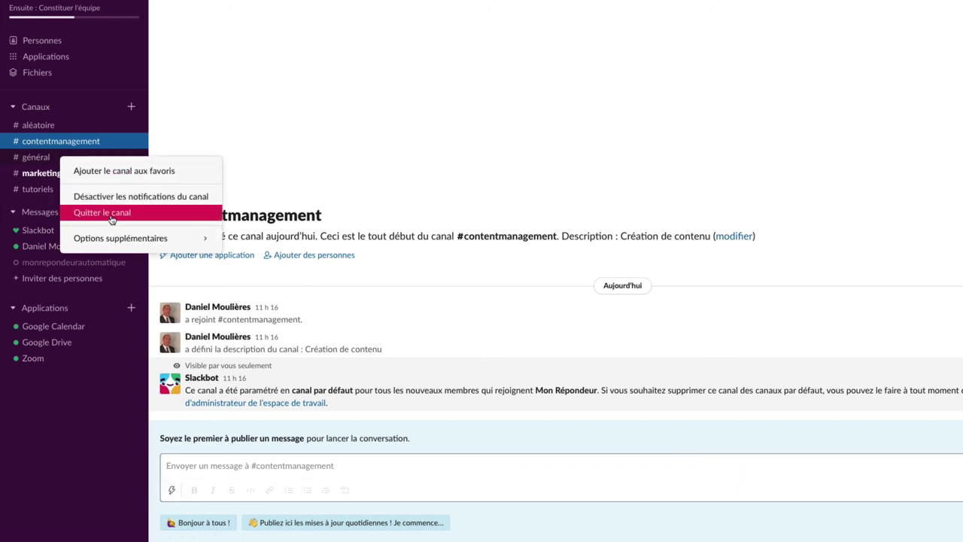
click(65, 135)
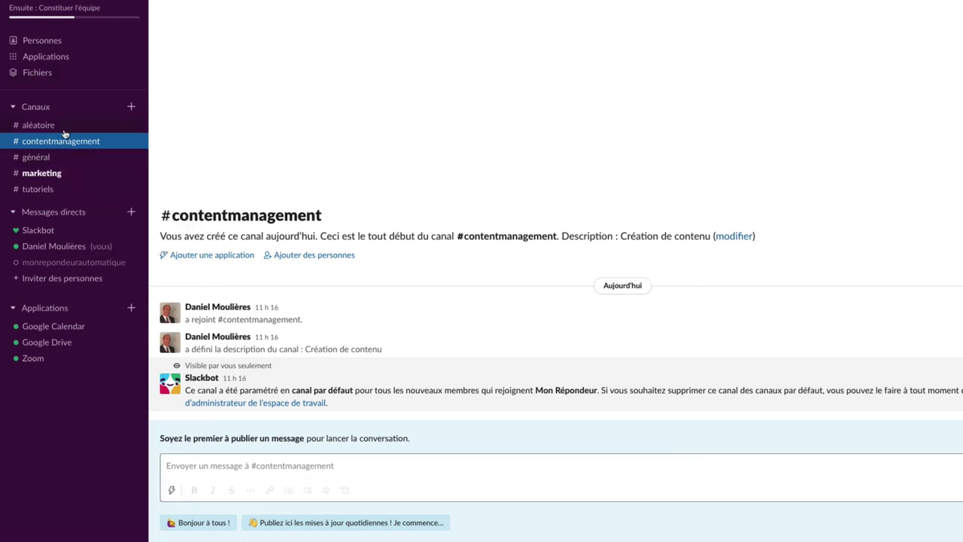
click(77, 164)
right_click(77, 163)
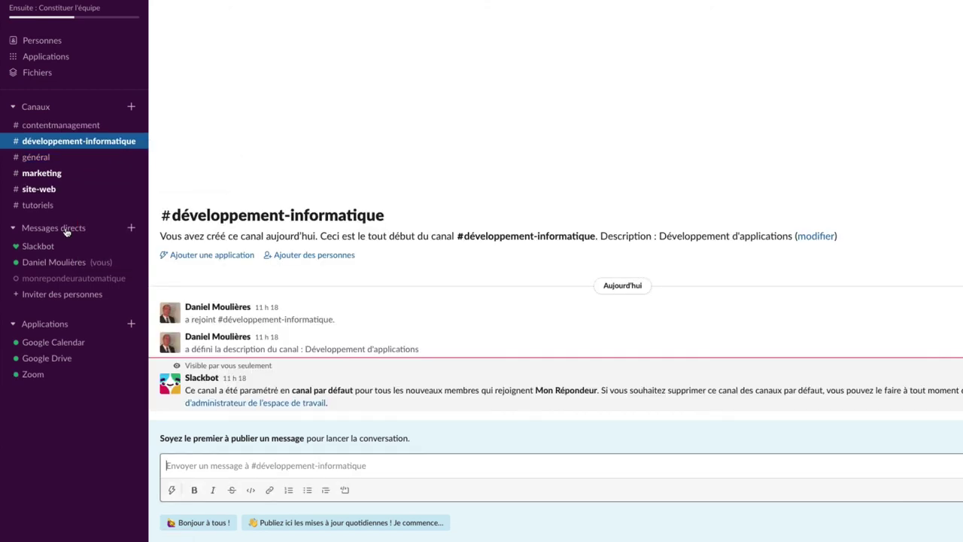
click(66, 229)
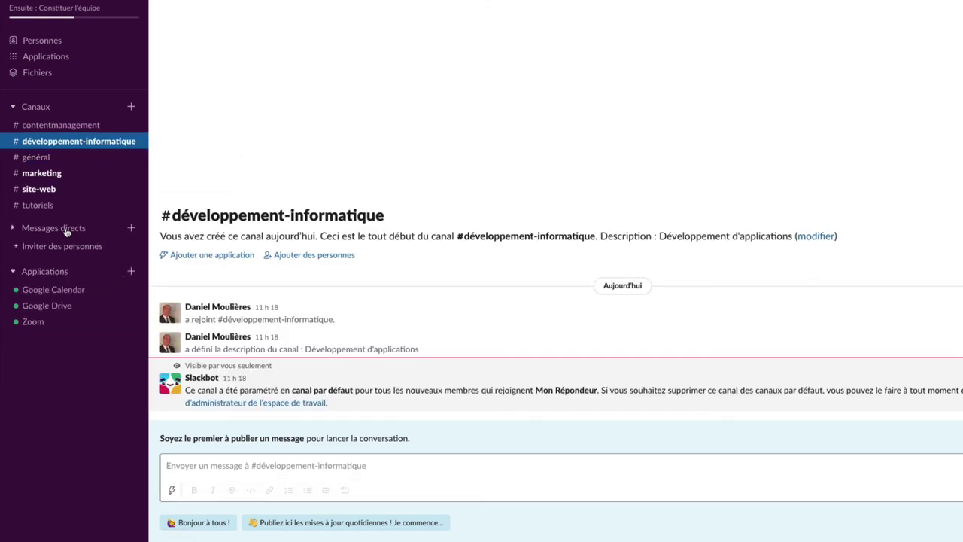
click(66, 229)
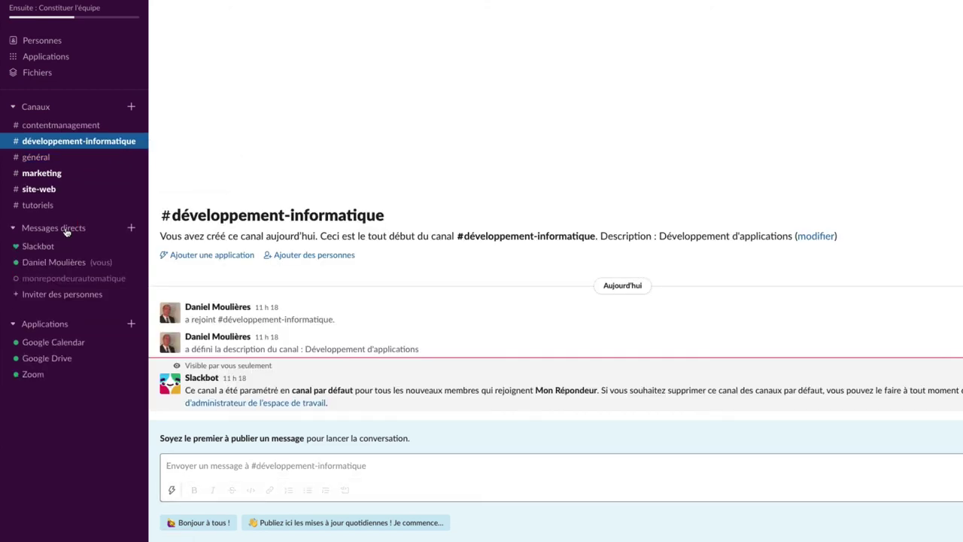
Dismiss the Inviter des personnes dialog and open the direct conversation with the invited member.
click(60, 296)
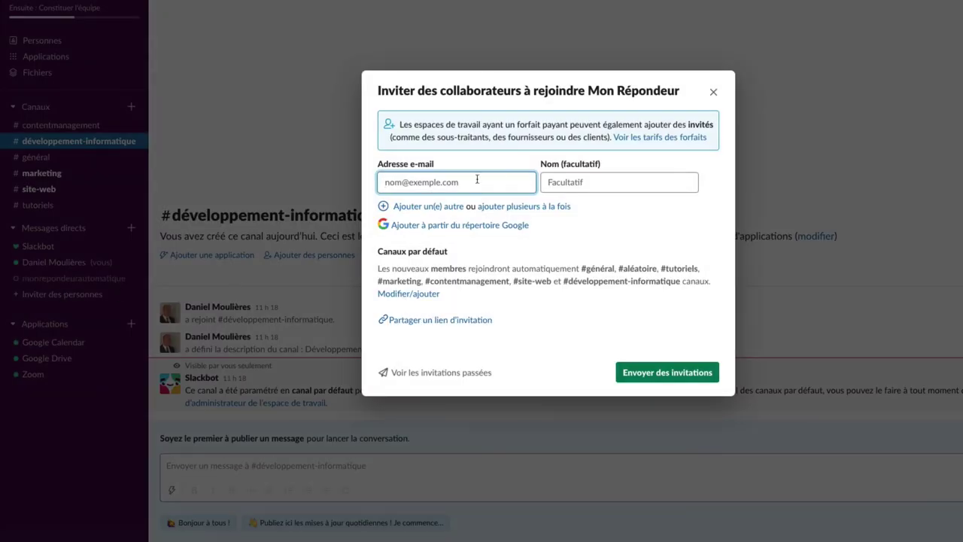
click(713, 91)
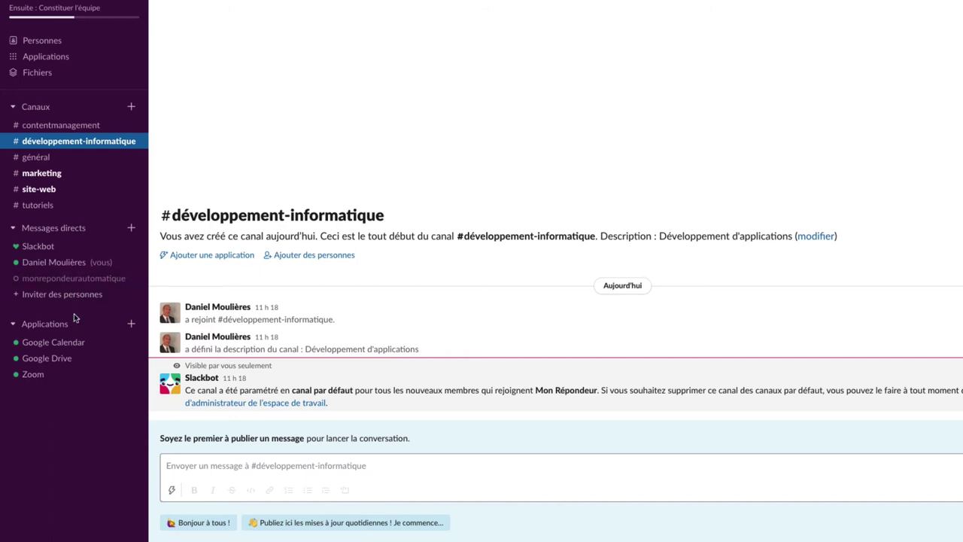
click(65, 279)
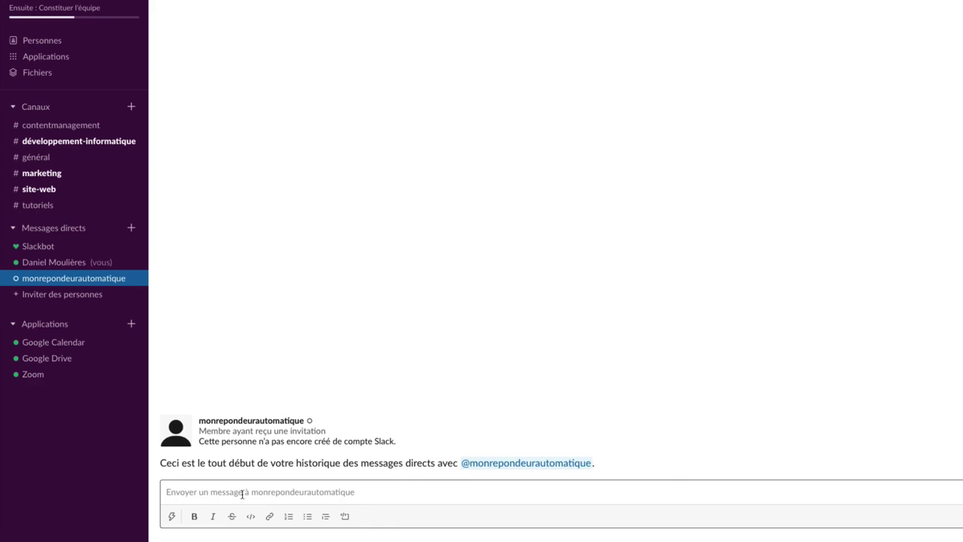
text(Je suis ave)
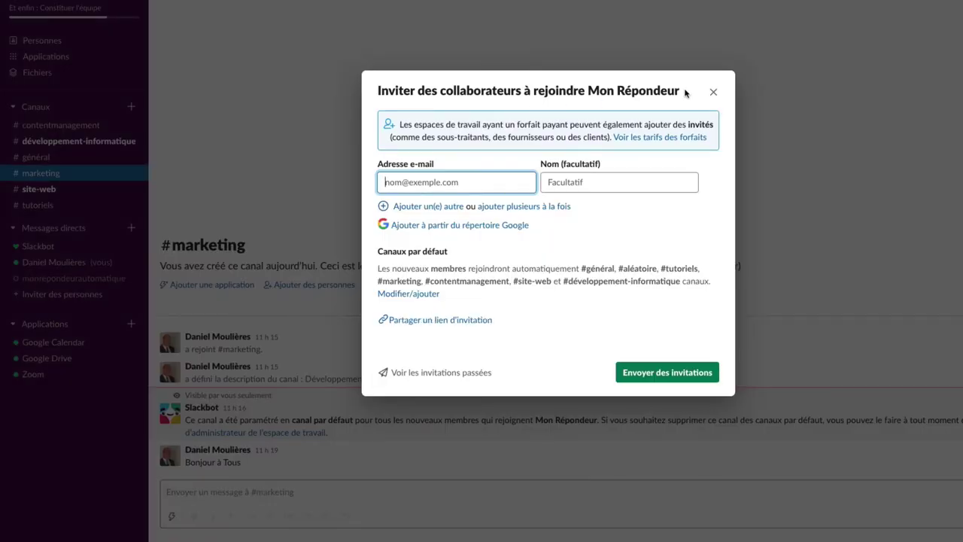
click(713, 94)
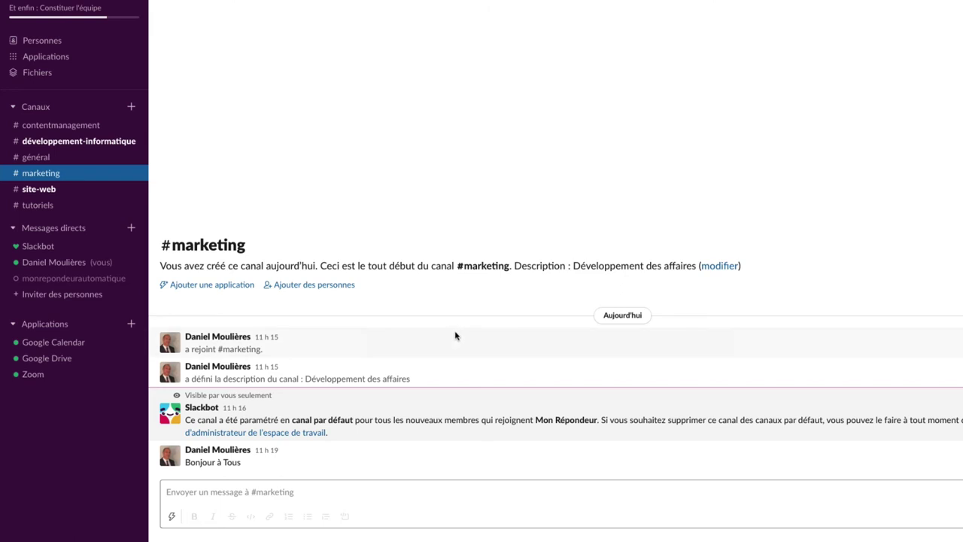
click(73, 278)
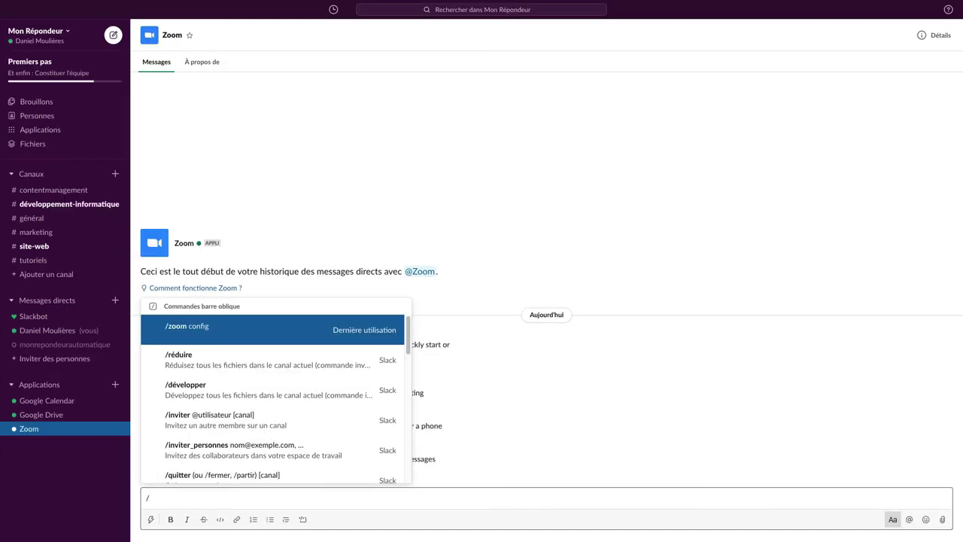
Send a /zoom command mentioning yourself, the invited member and the #marketing channel.
text(z)
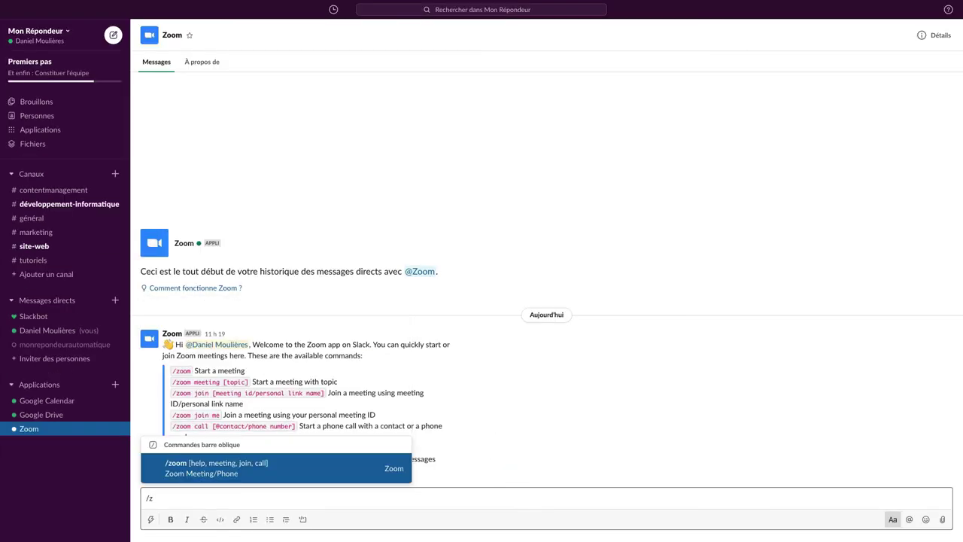
text(oom )
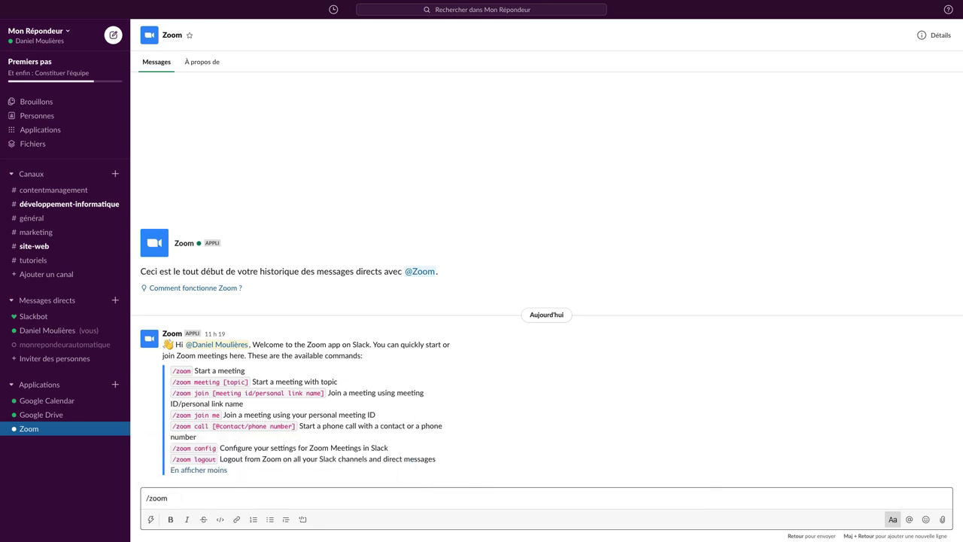
text(@)
key(Down)
key(Down)
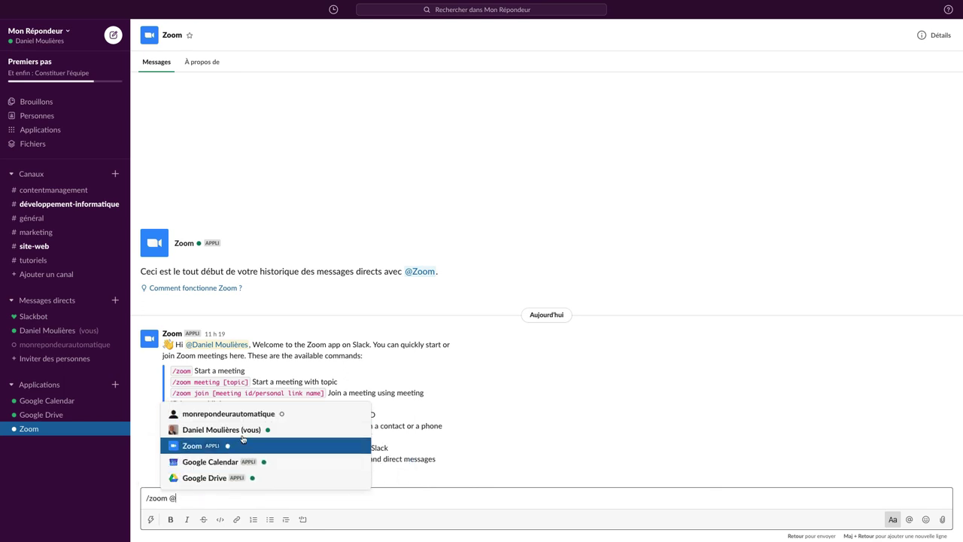
key(Up)
key(Return)
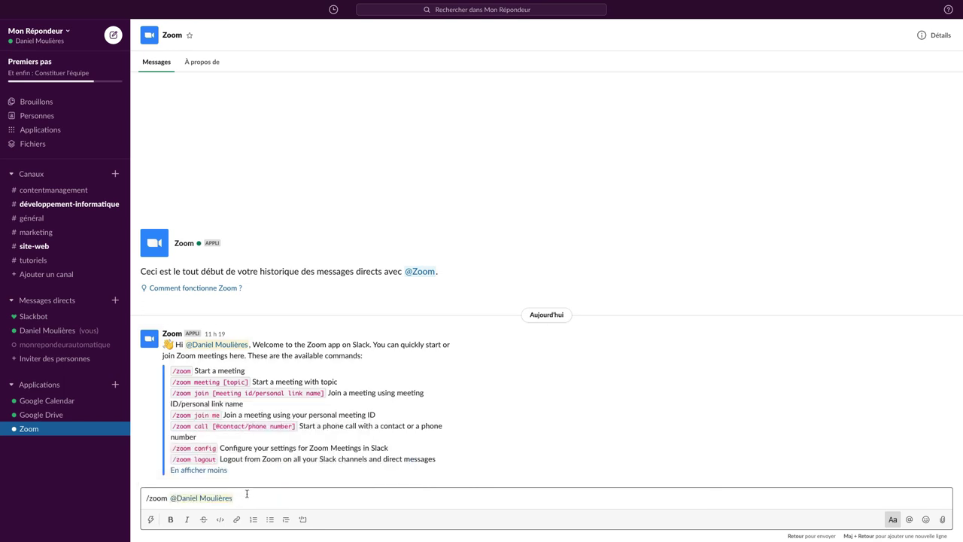
text(@)
key(Down)
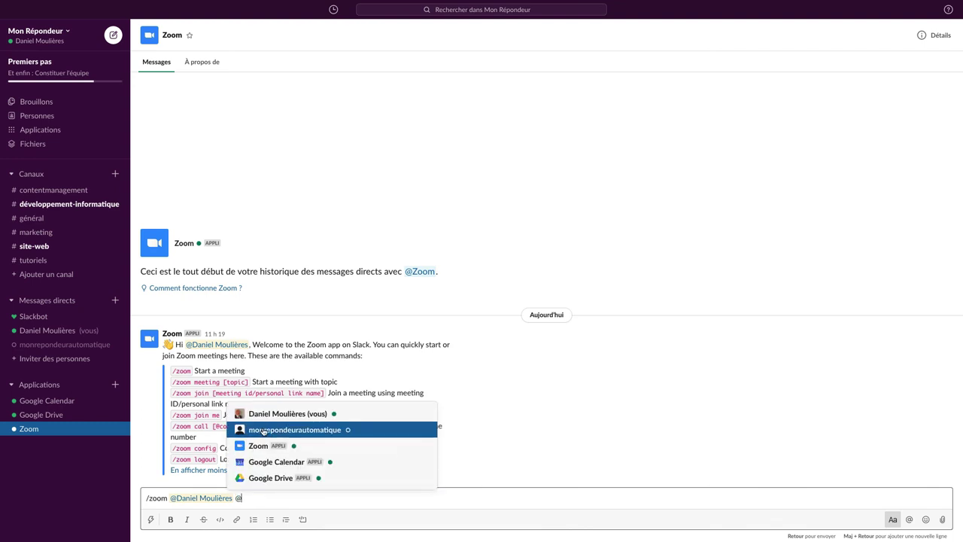
key(Return)
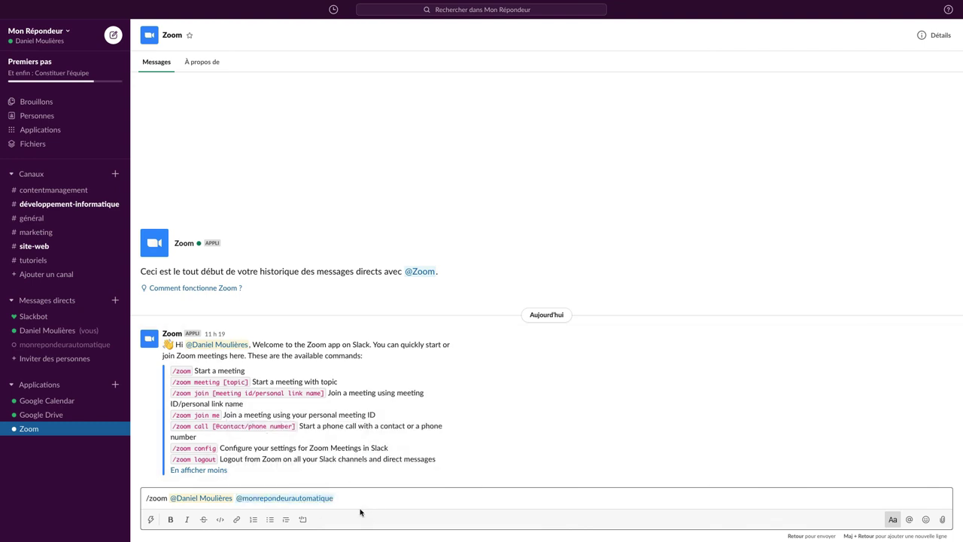
text(#)
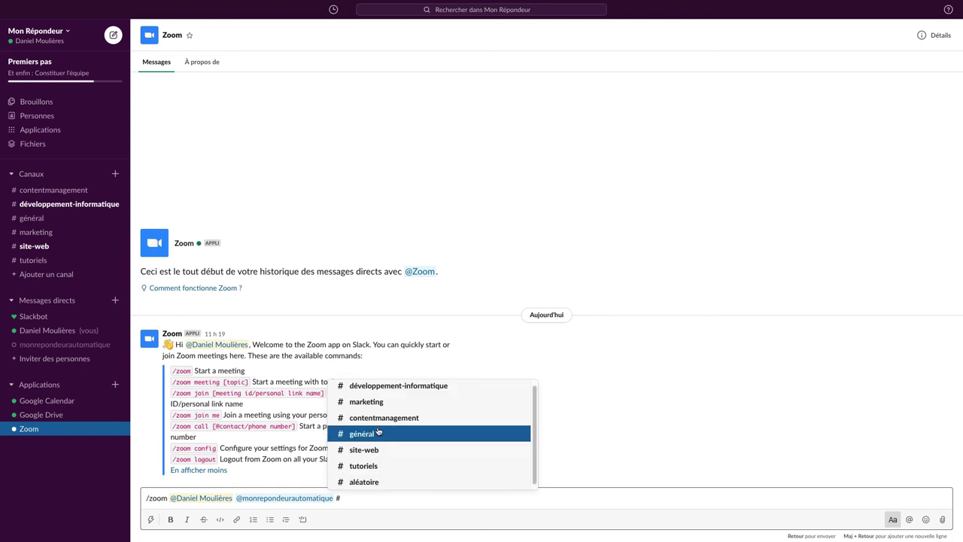
click(381, 407)
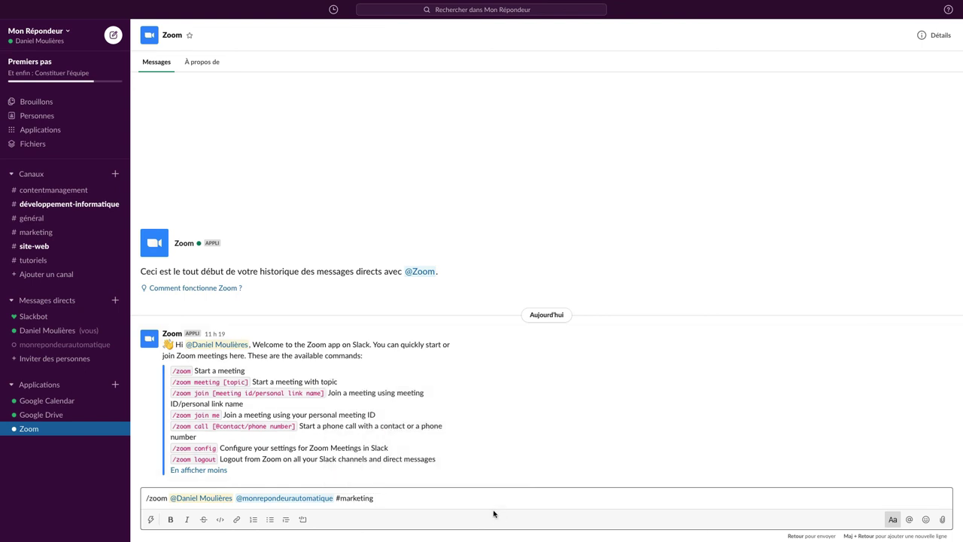
key(Return)
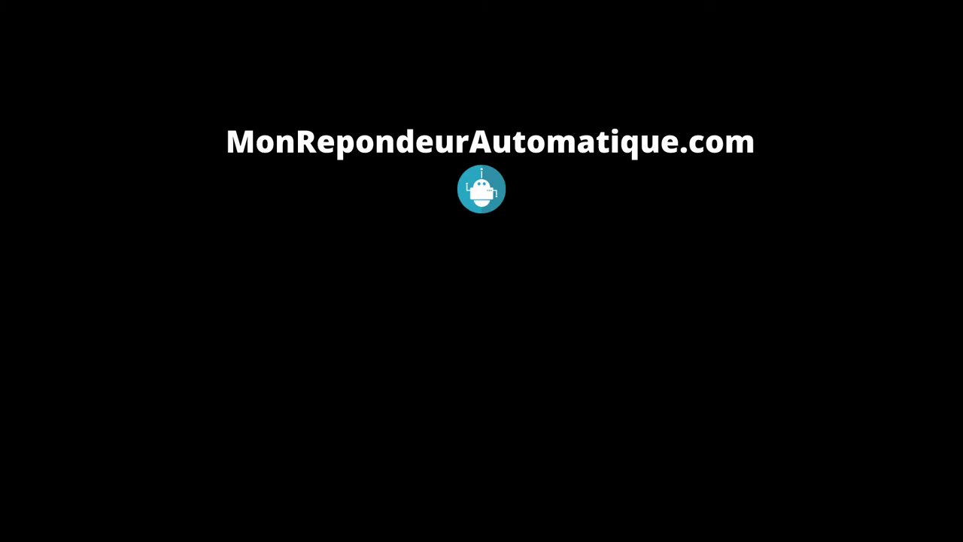